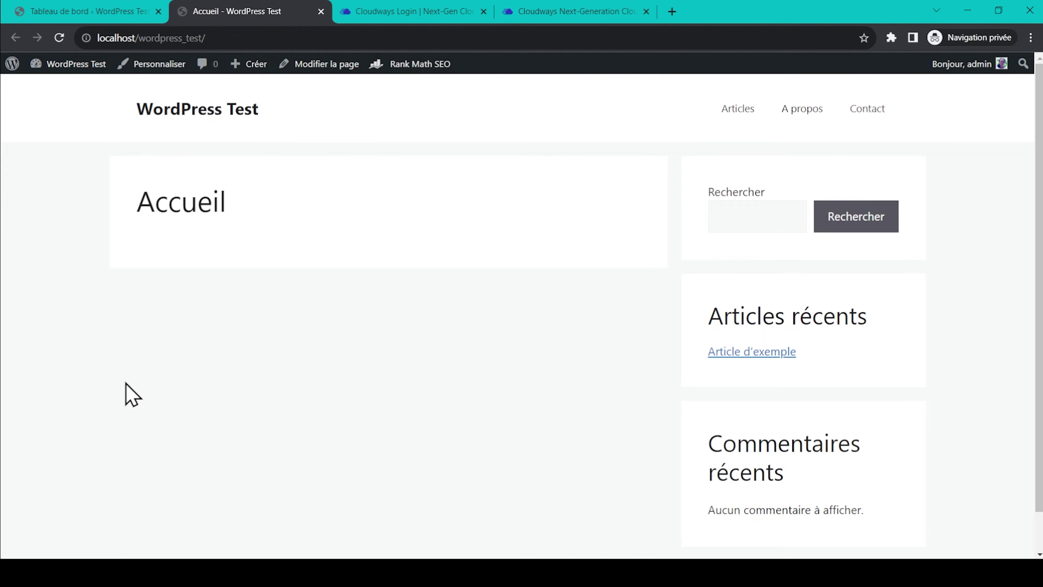
Switch to the Tableau de bord tab to show the local test site's admin dashboard
key(ctrl+shift+Tab)
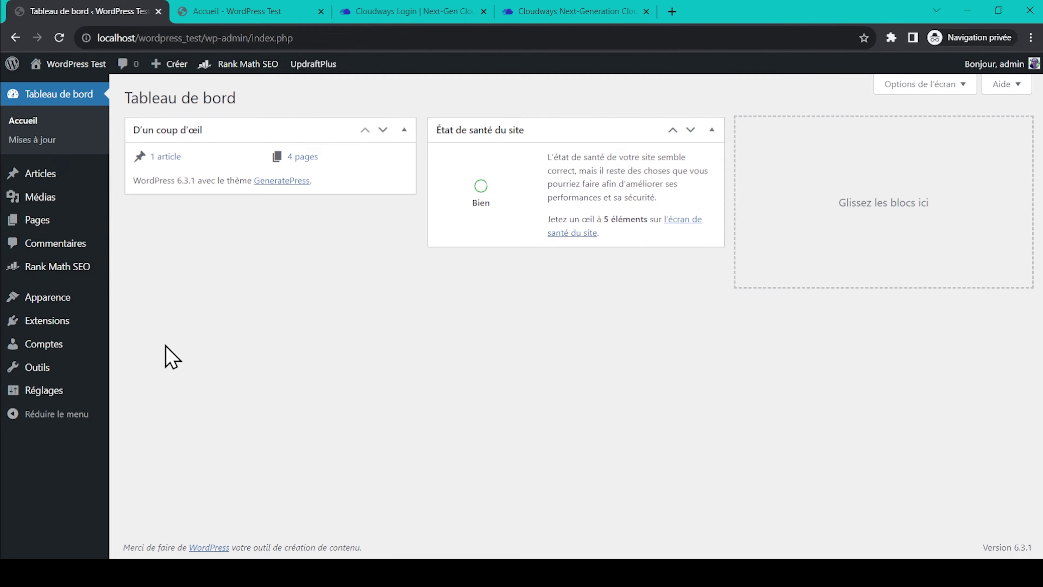
Go to Extensions > Ajouter and start searching for the Duplicator plugin
mouse_move(84, 326)
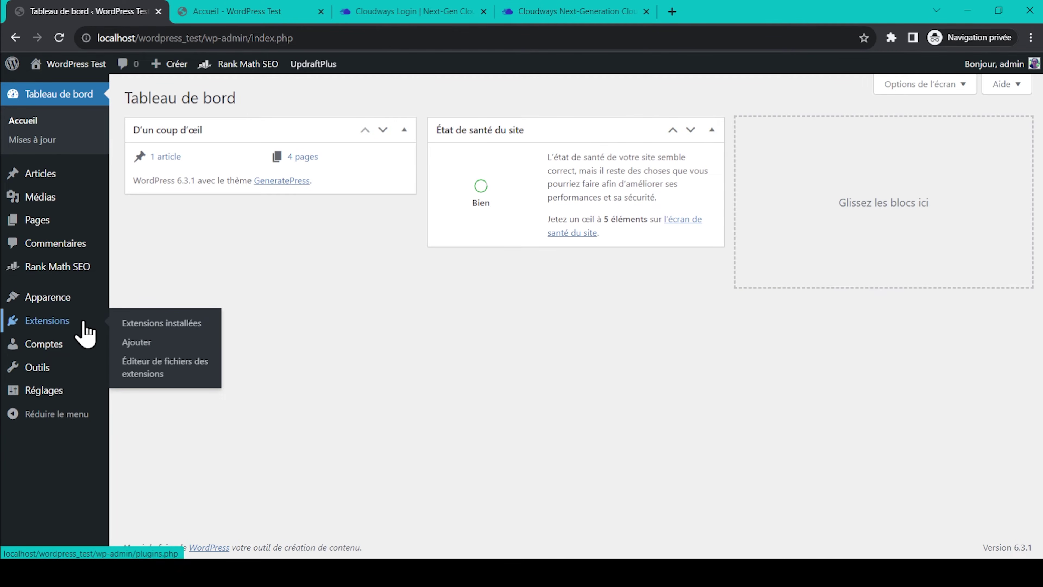
click(142, 340)
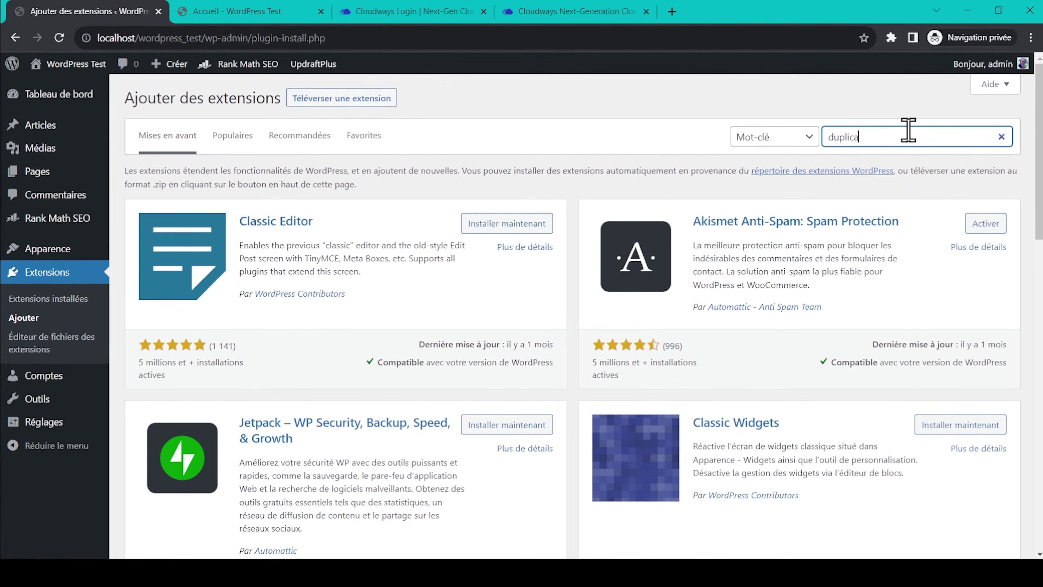
text(or)
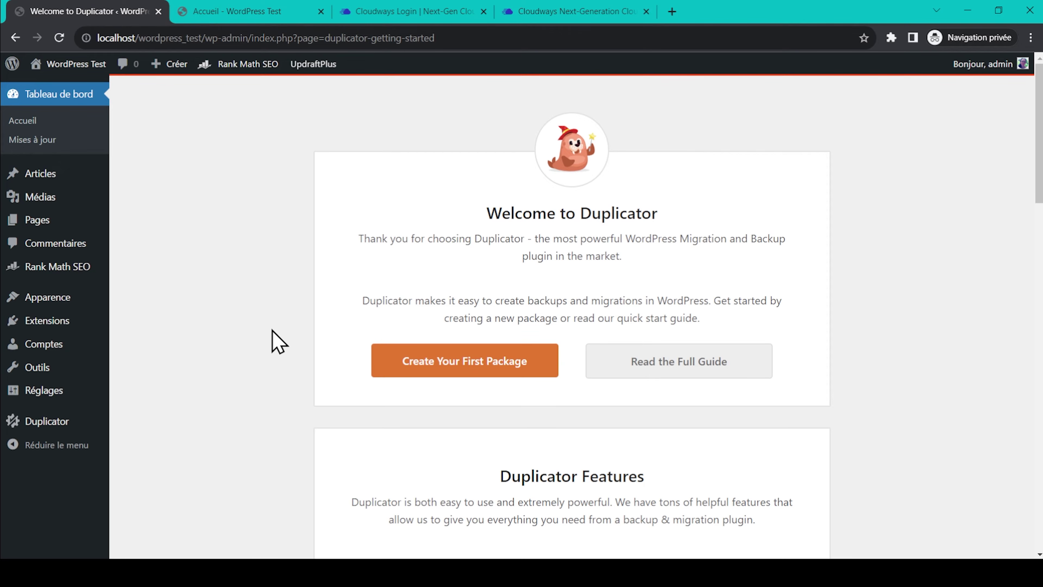
Create a new Duplicator package from Paquets, keeping the name 20230911_wordpresstest
mouse_move(43, 423)
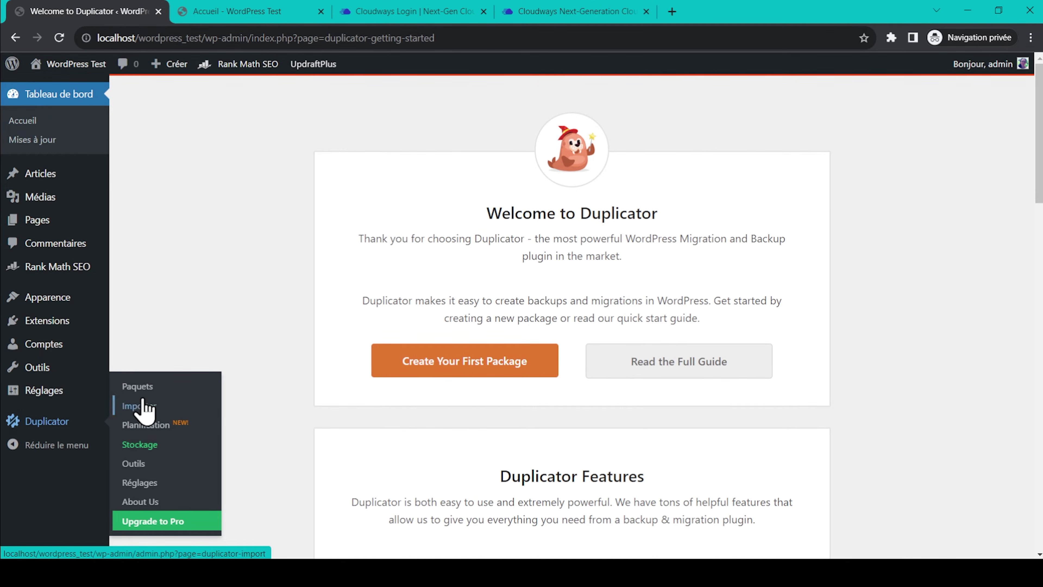
click(139, 388)
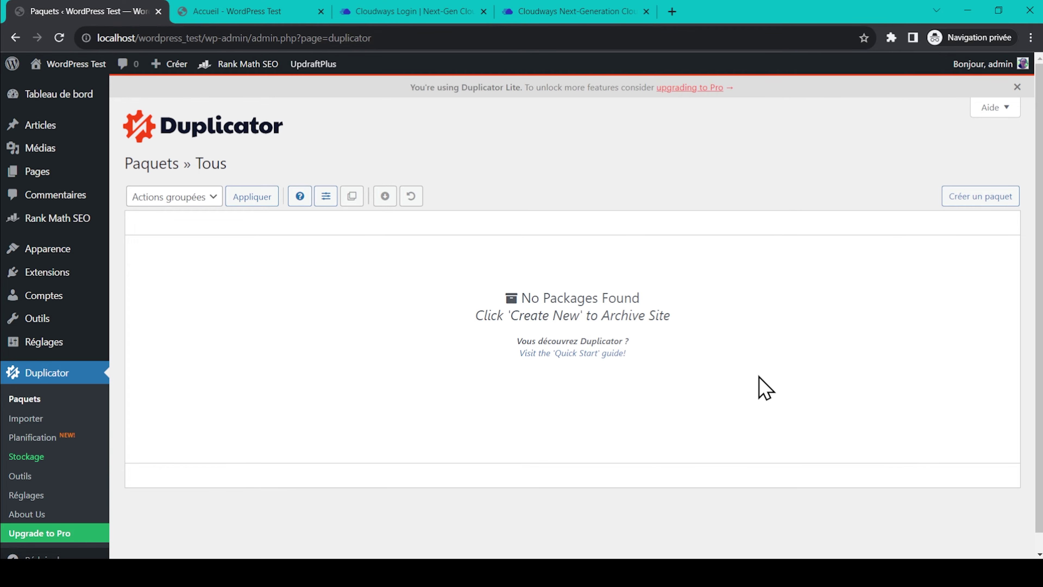
click(997, 197)
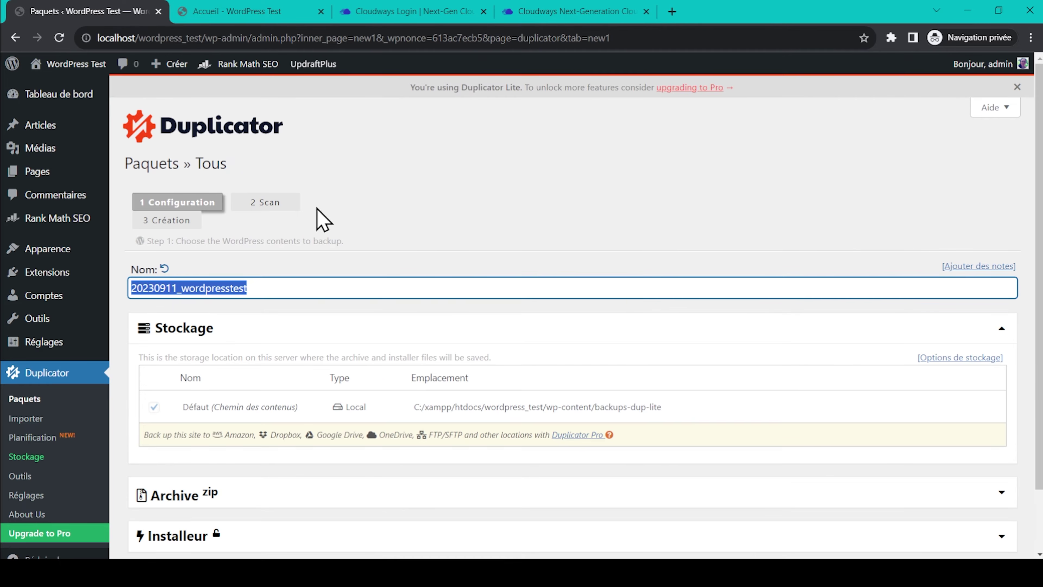
click(295, 287)
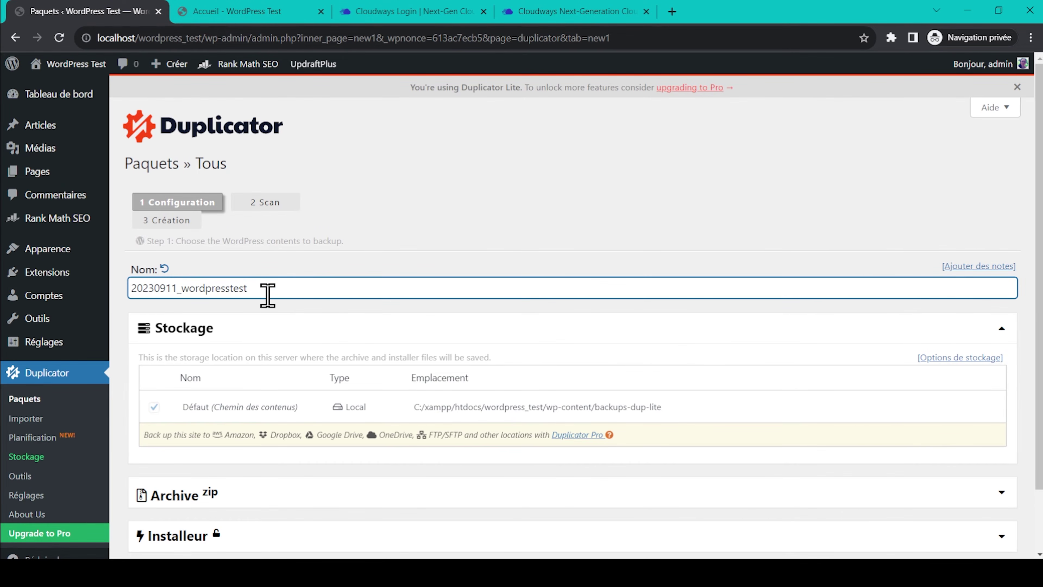
scroll(268, 304, down, 2)
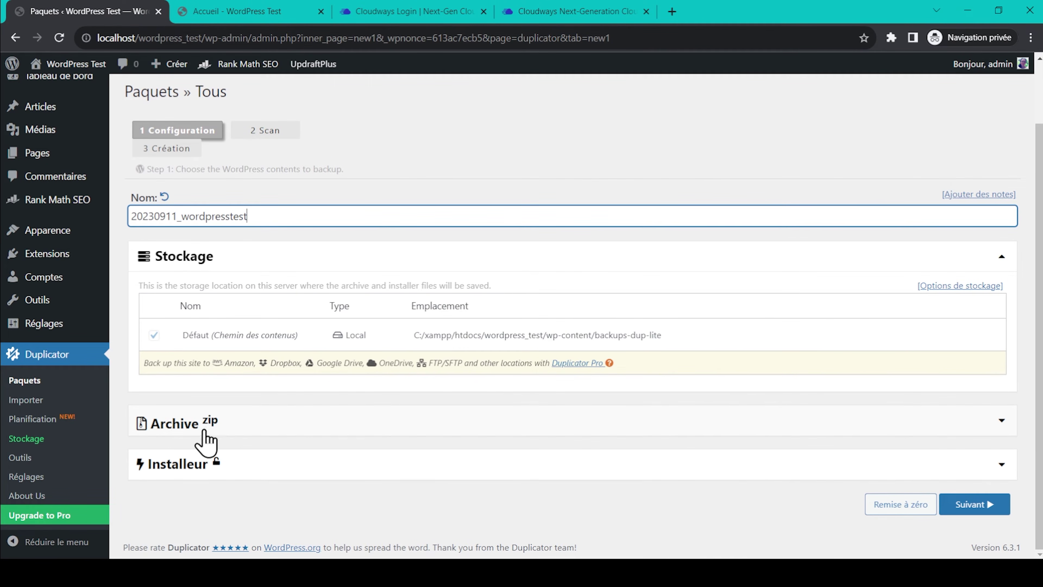
Expand the package's Archive settings and view its File Archive Encryption and Fichiers tabs
click(332, 432)
scroll(335, 445, down, 2)
scroll(334, 445, down, 4)
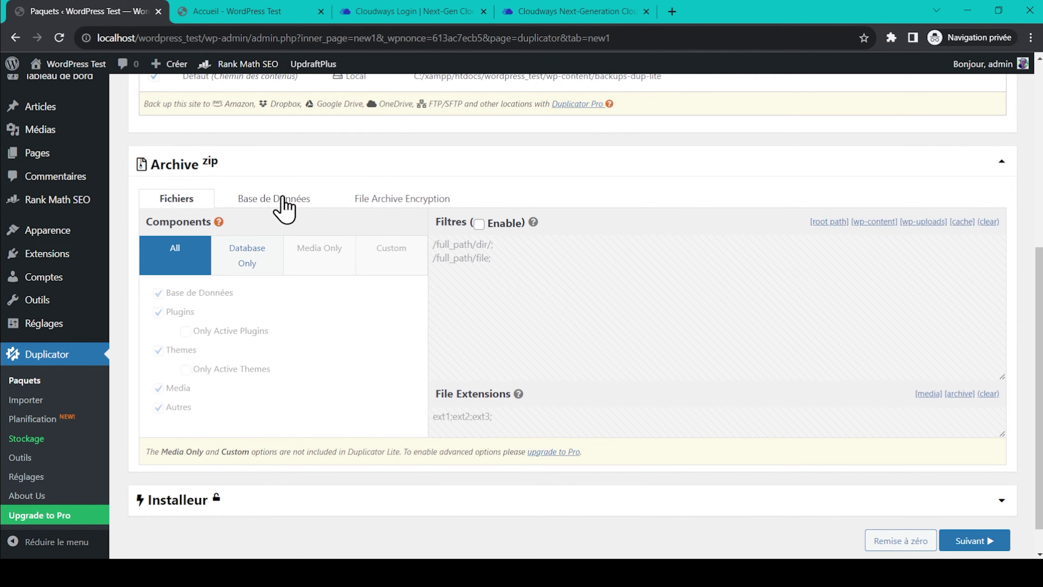
click(409, 200)
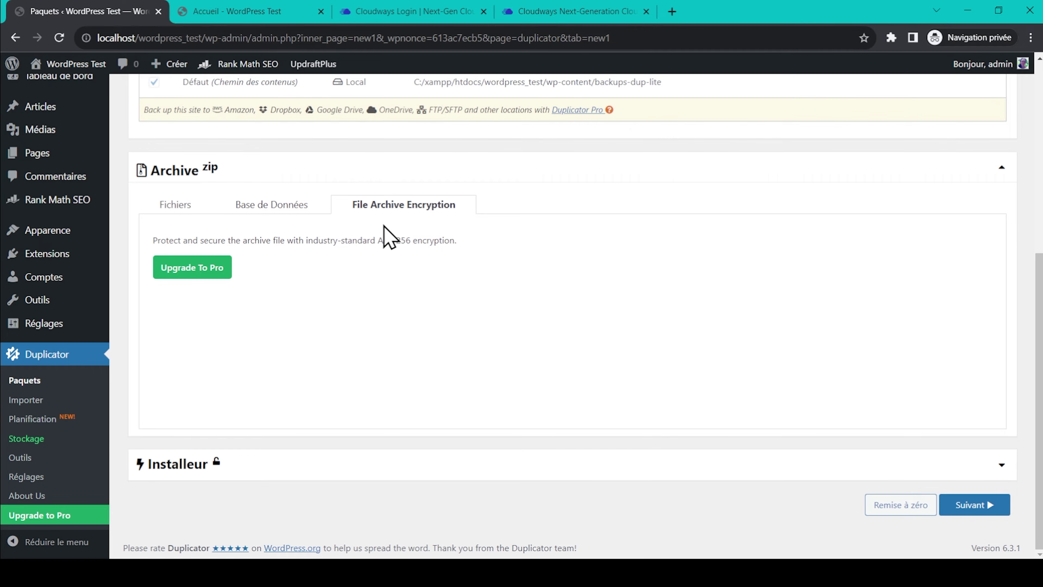
click(161, 205)
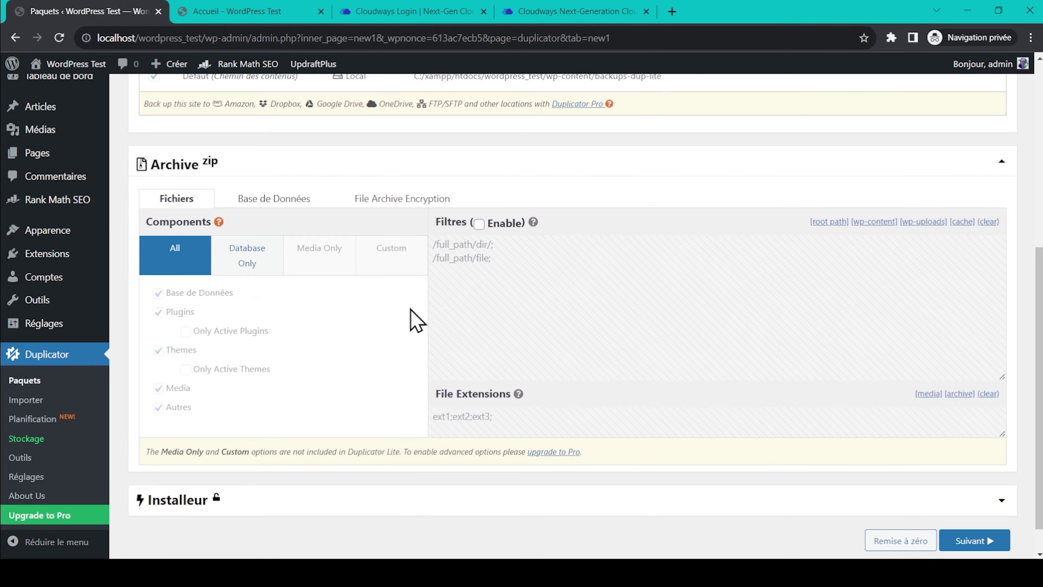
Expand the Installeur settings and run the site scan, which reports every check as Bon
click(437, 506)
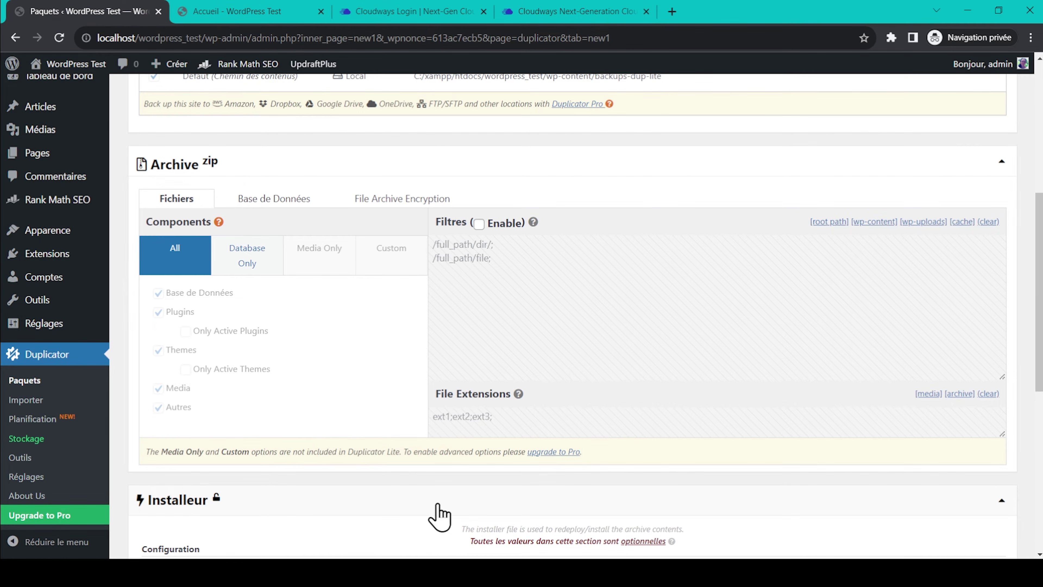
scroll(437, 510, down, 8)
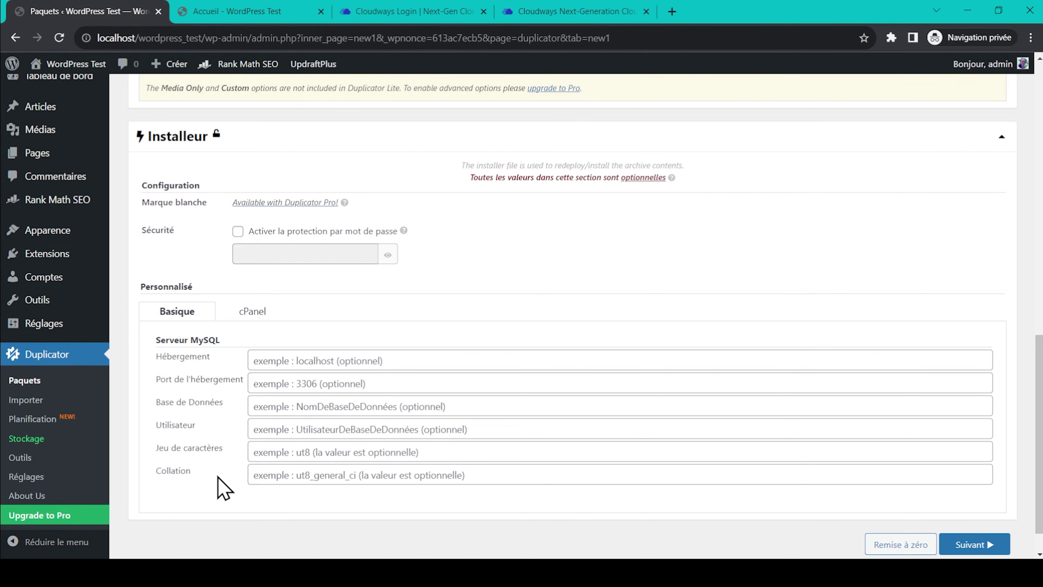
click(969, 544)
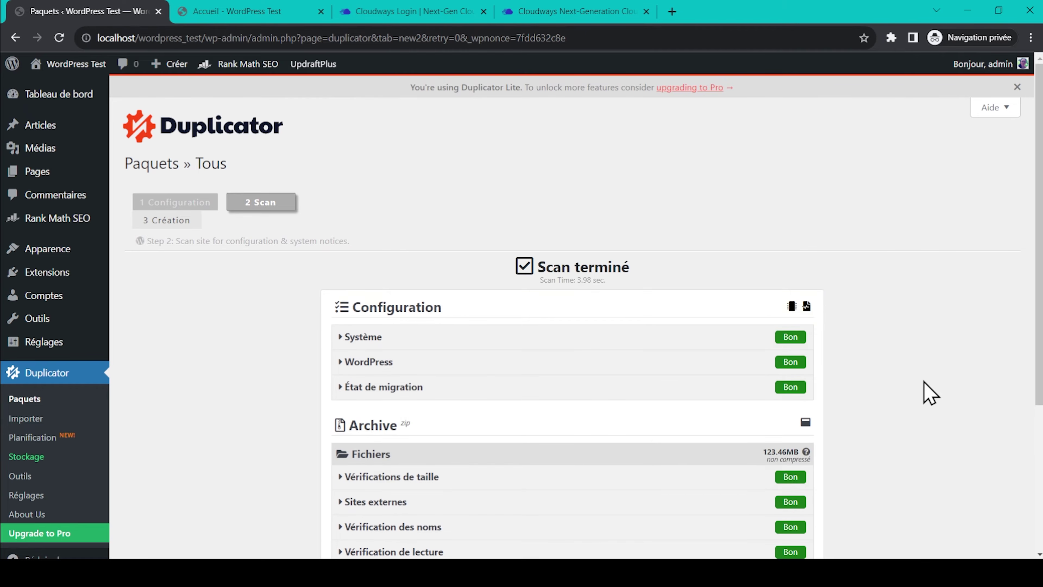
Review the Bon scan results and build the package, producing a 40.86MB archive
scroll(873, 345, down, 3)
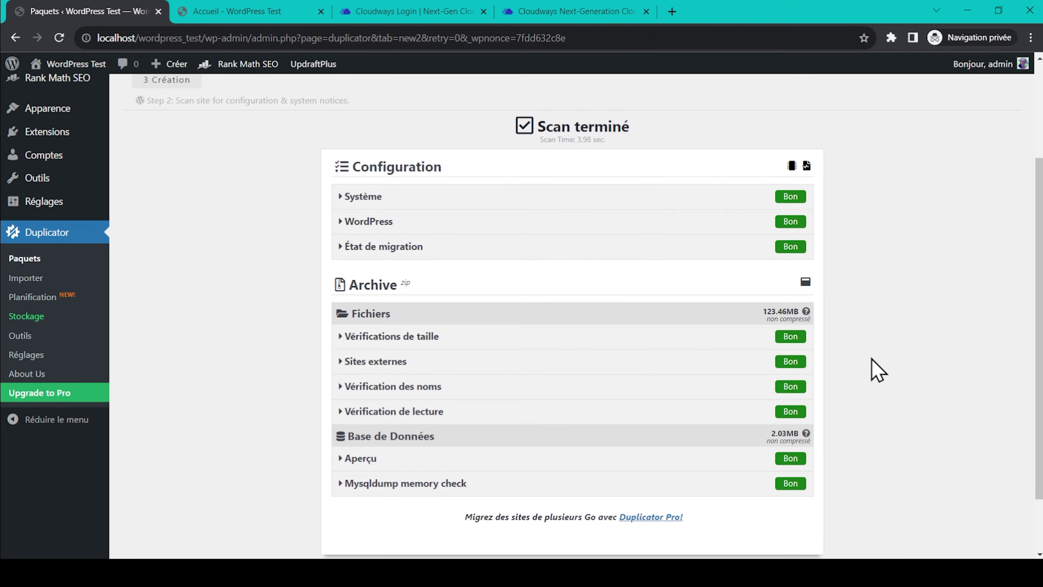
scroll(877, 369, down, 2)
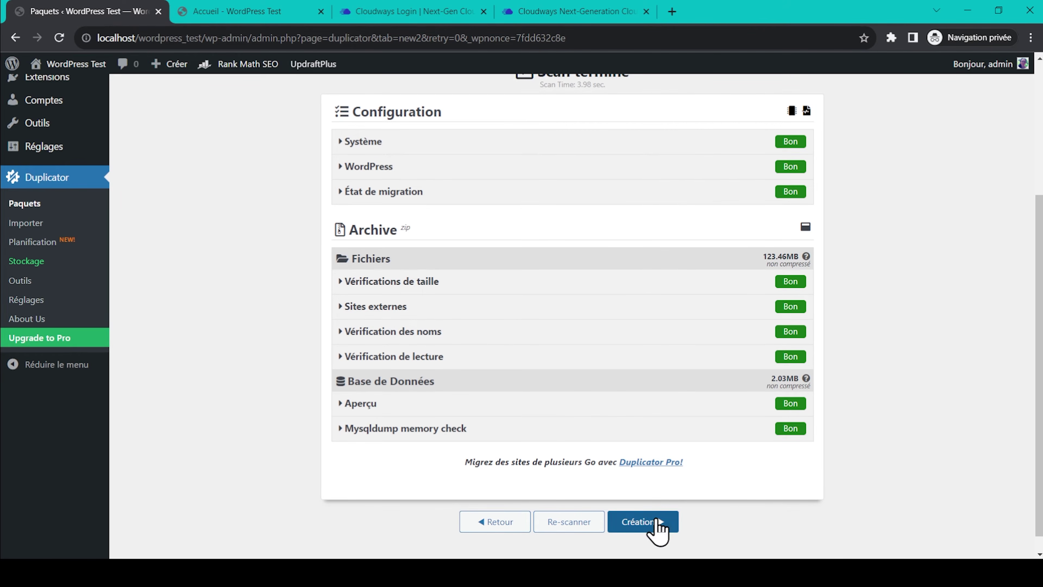
click(644, 521)
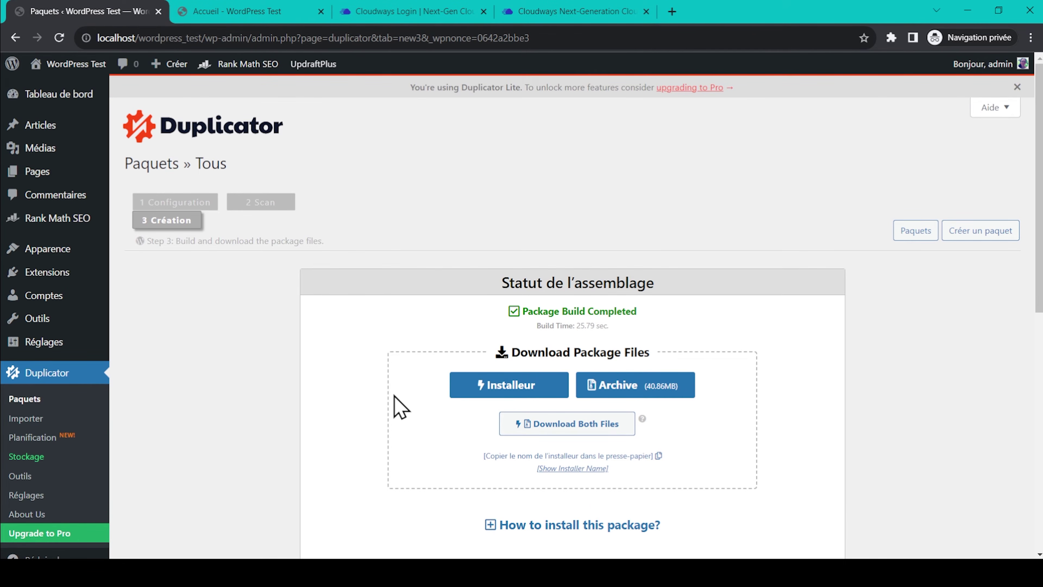
Download both the package installer and archive, then go to the Cloudways sign-up tab
scroll(401, 406, down, 2)
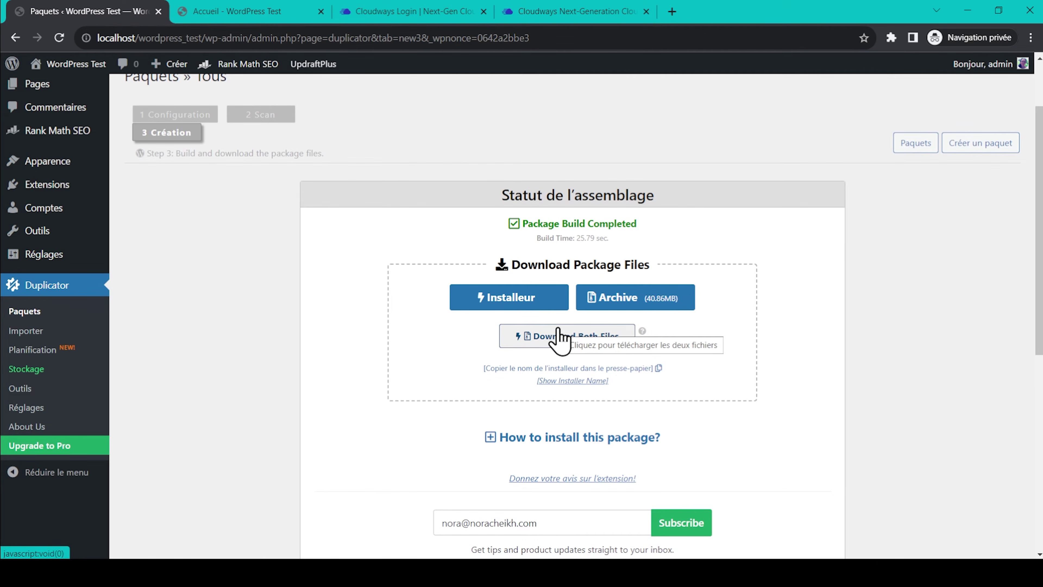
click(560, 337)
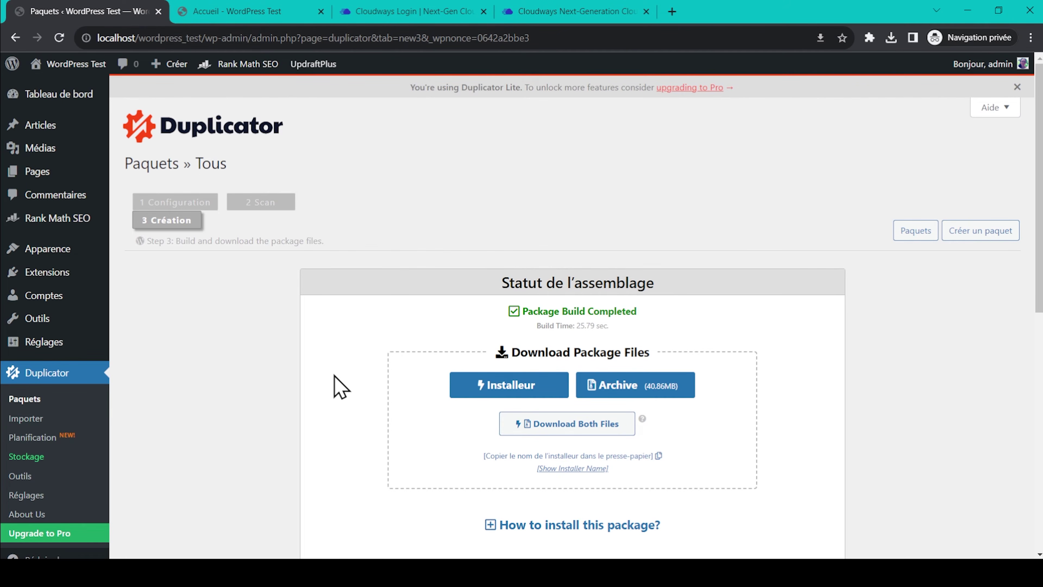
click(590, 12)
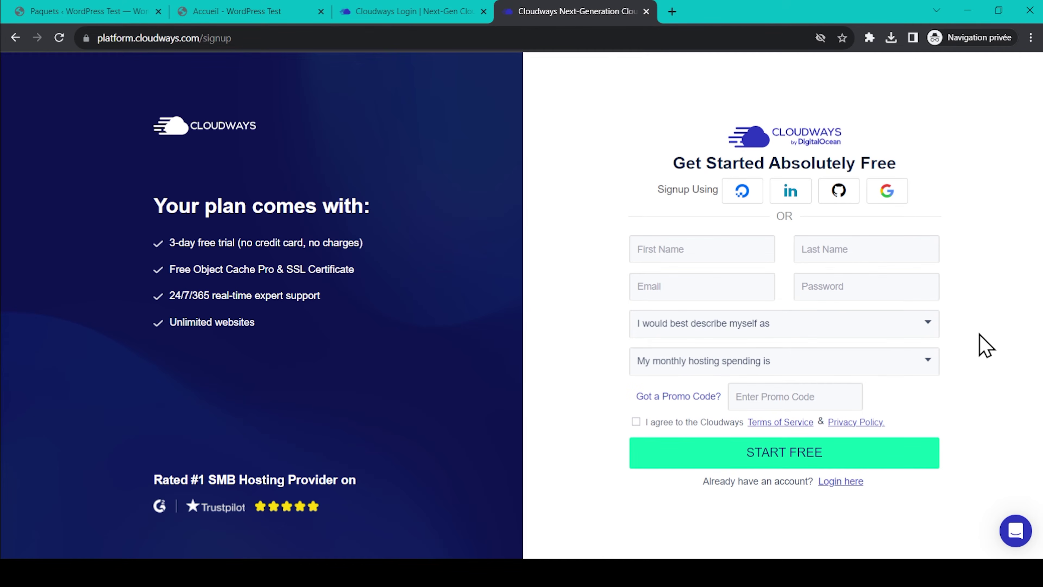
Sign up to Cloudways with promo code VITESSE and list the deployable applications
click(834, 391)
text(VITESSE)
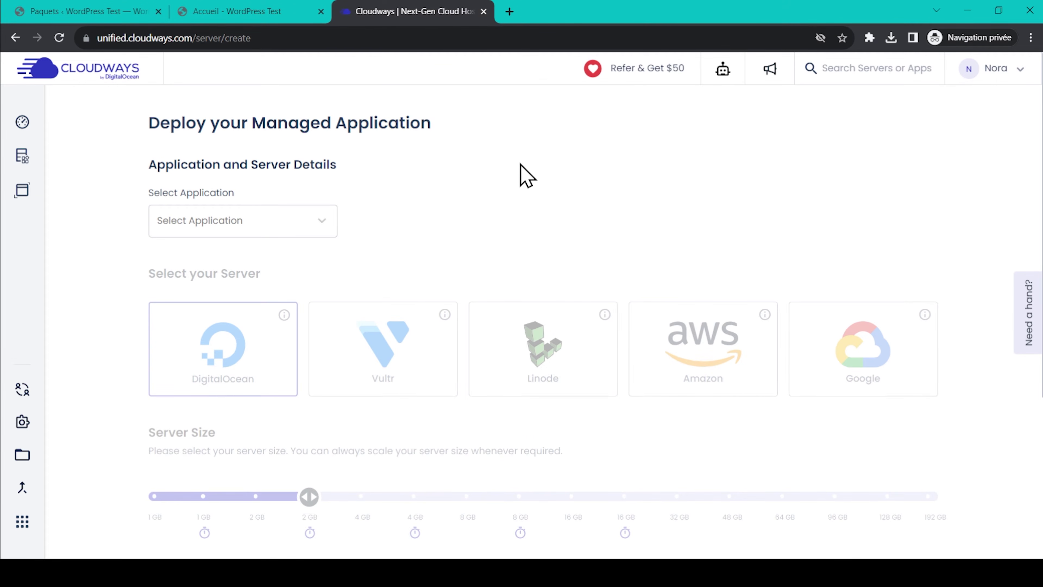
click(309, 223)
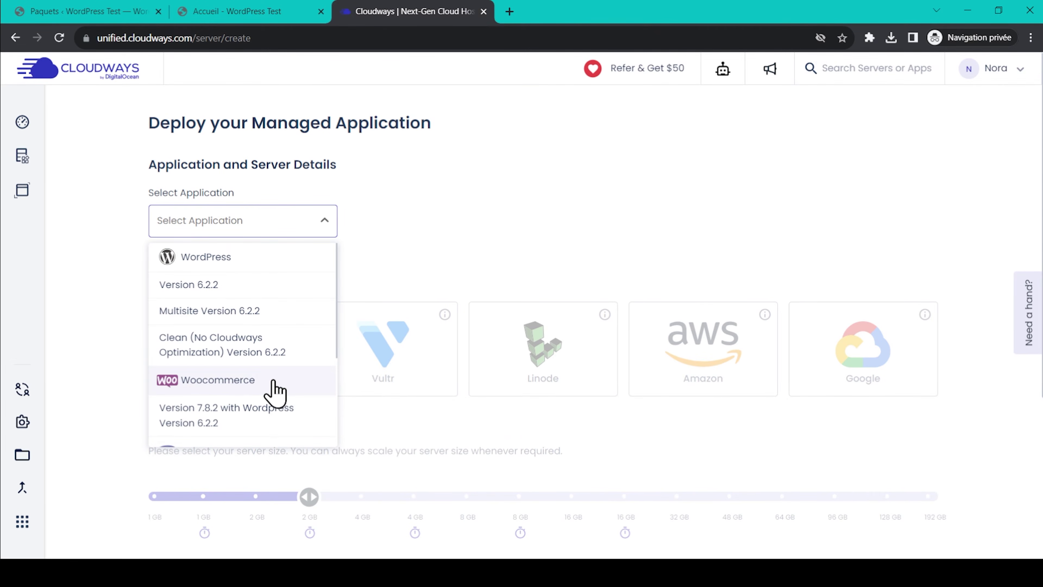
Choose WordPress 6.2.2, naming the application 'WordPress Test' and the server 'Server 2'
click(197, 284)
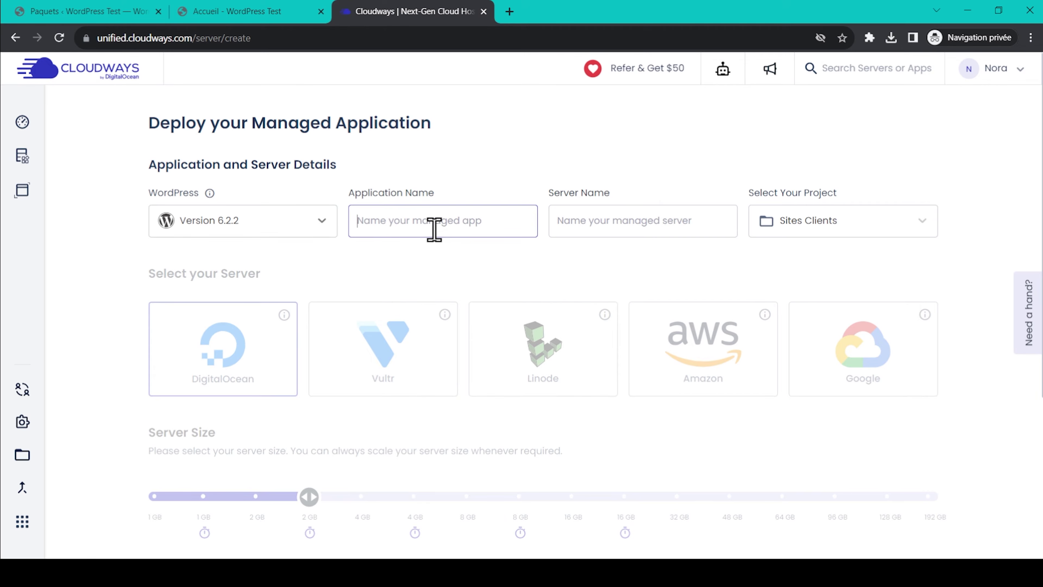
text(WordPress Test)
click(628, 221)
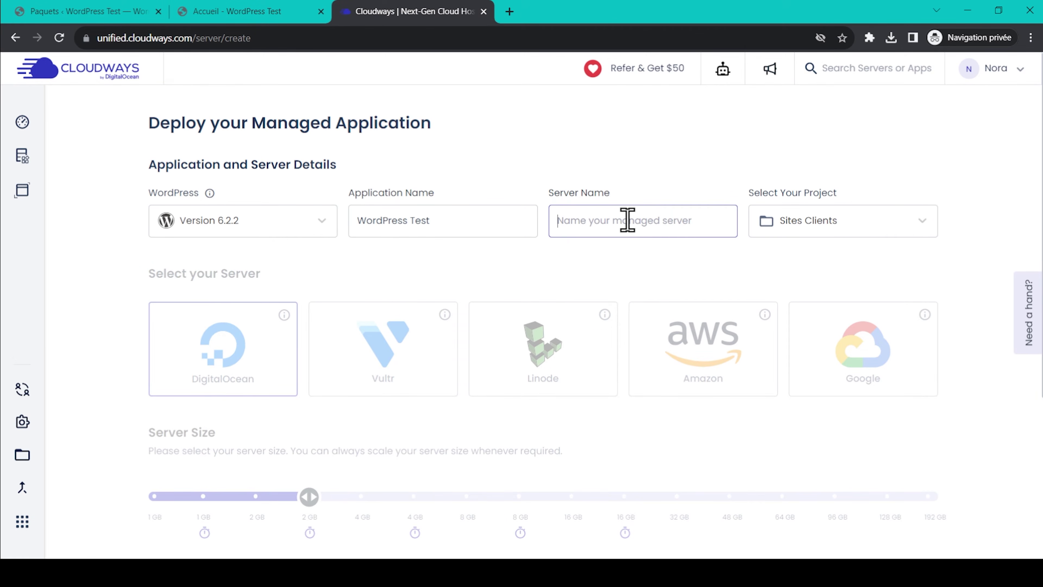
text(Server 2)
click(840, 175)
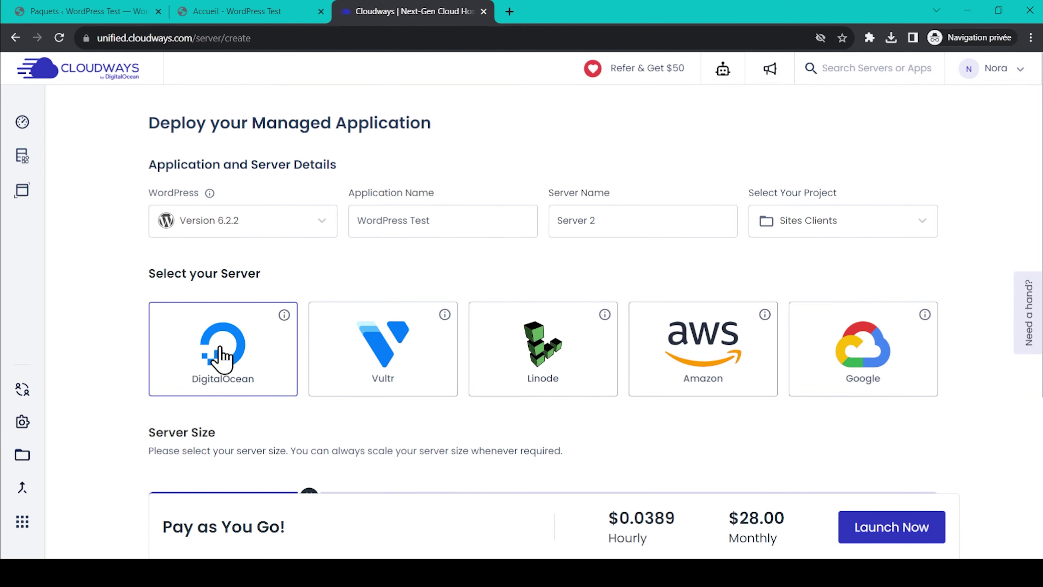
Set the server size to 1 GB and location to Amsterdam, then launch it
scroll(128, 333, down, 4)
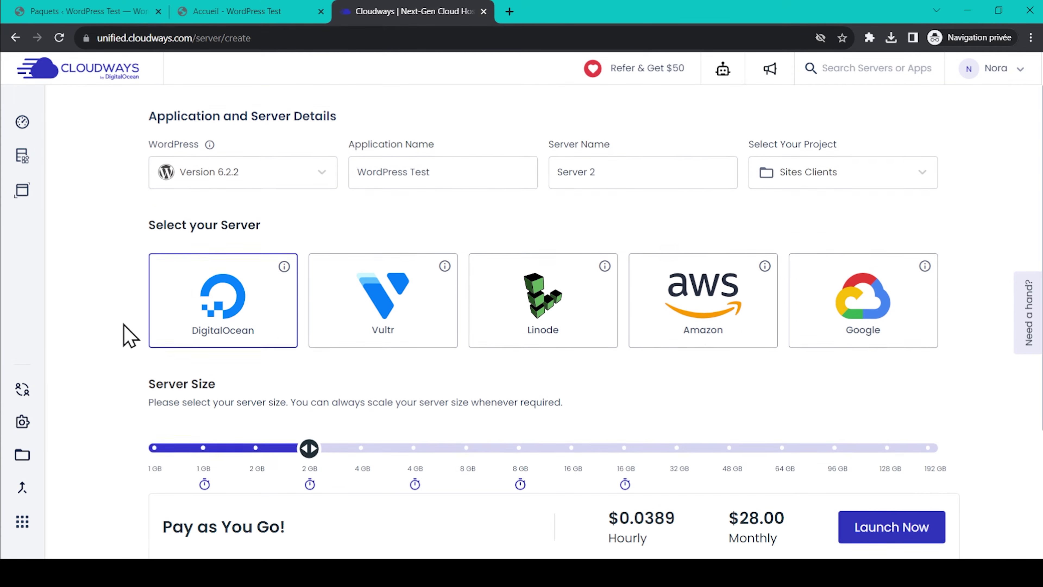
drag(309, 315, 151, 315)
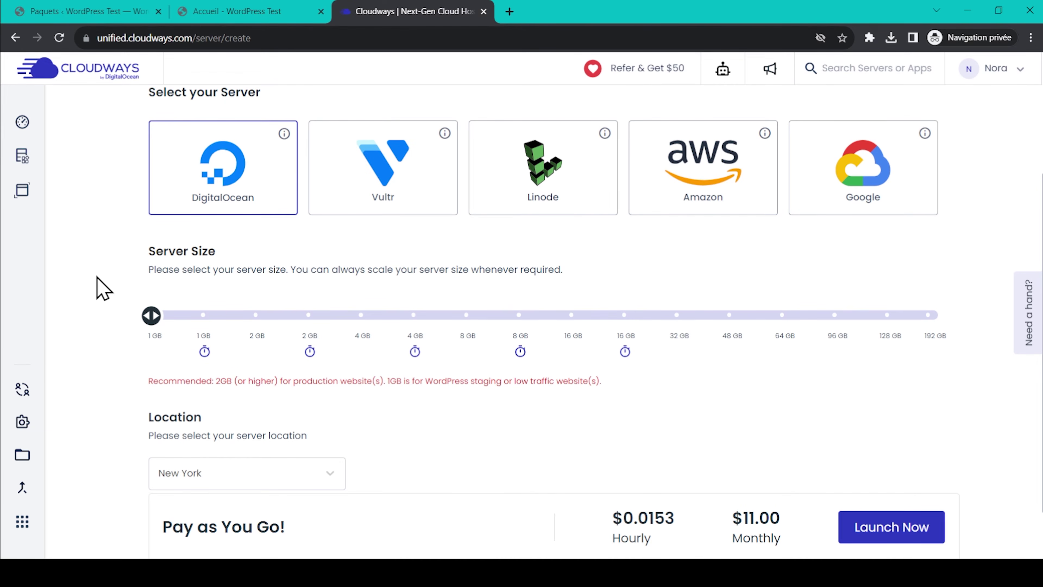
mouse_move(312, 356)
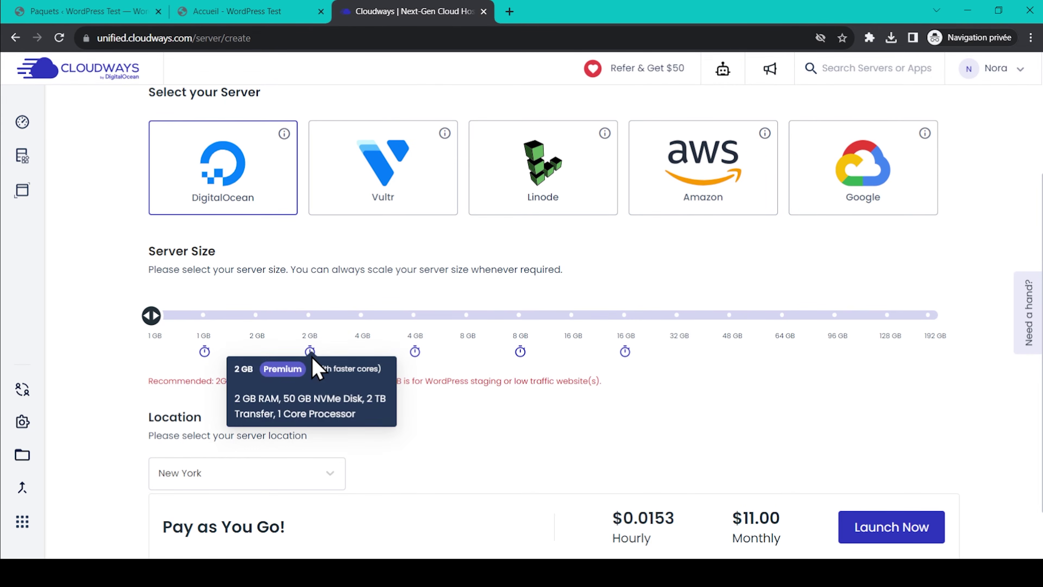
scroll(103, 341, down, 2)
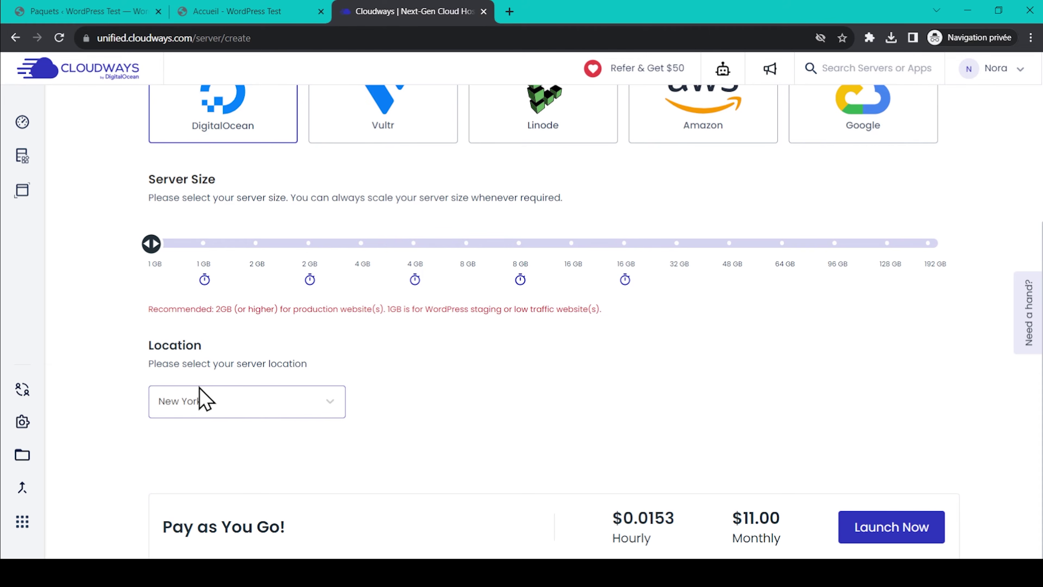
click(266, 410)
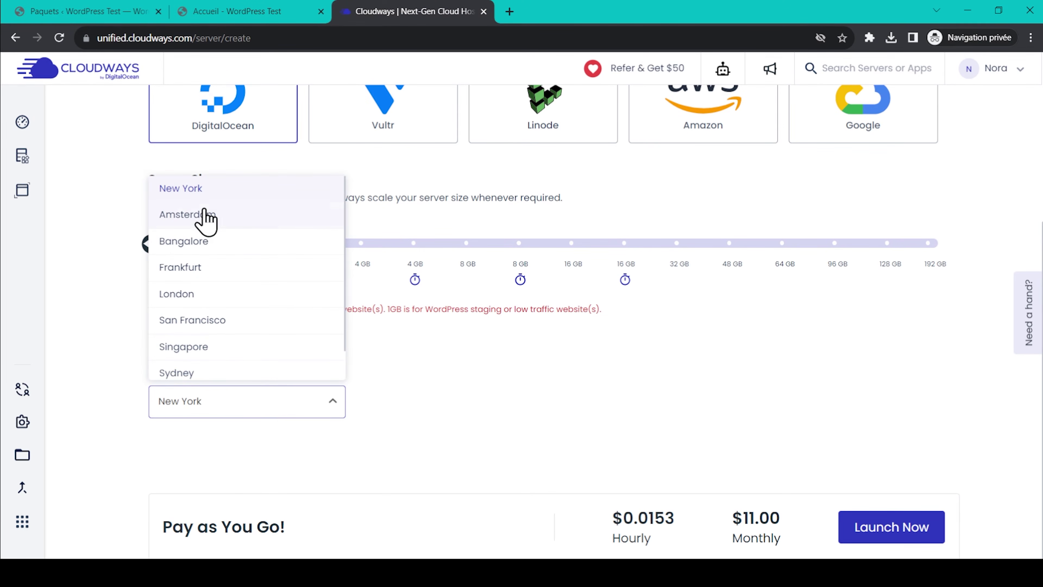
click(289, 218)
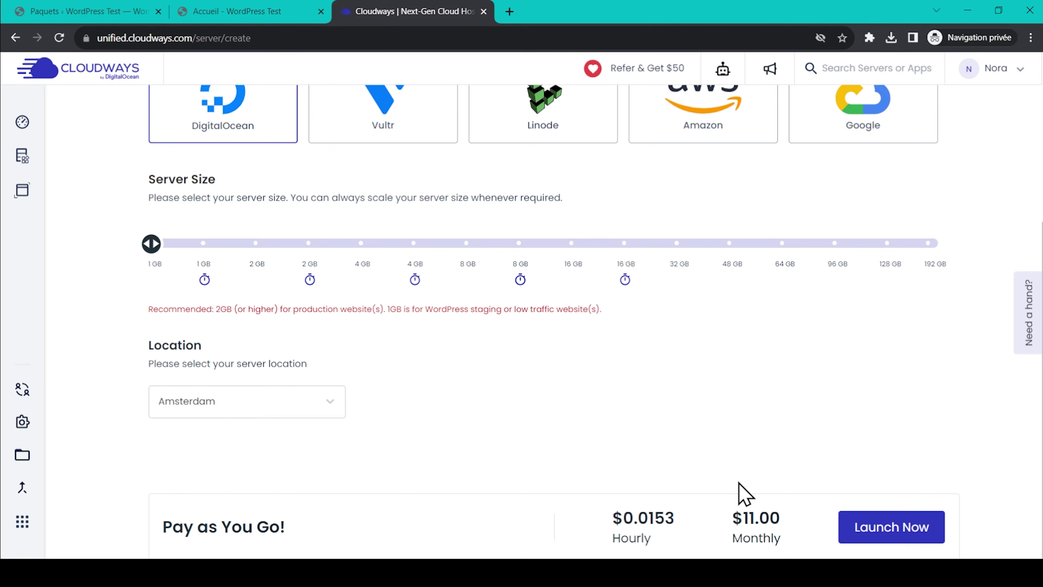
click(908, 529)
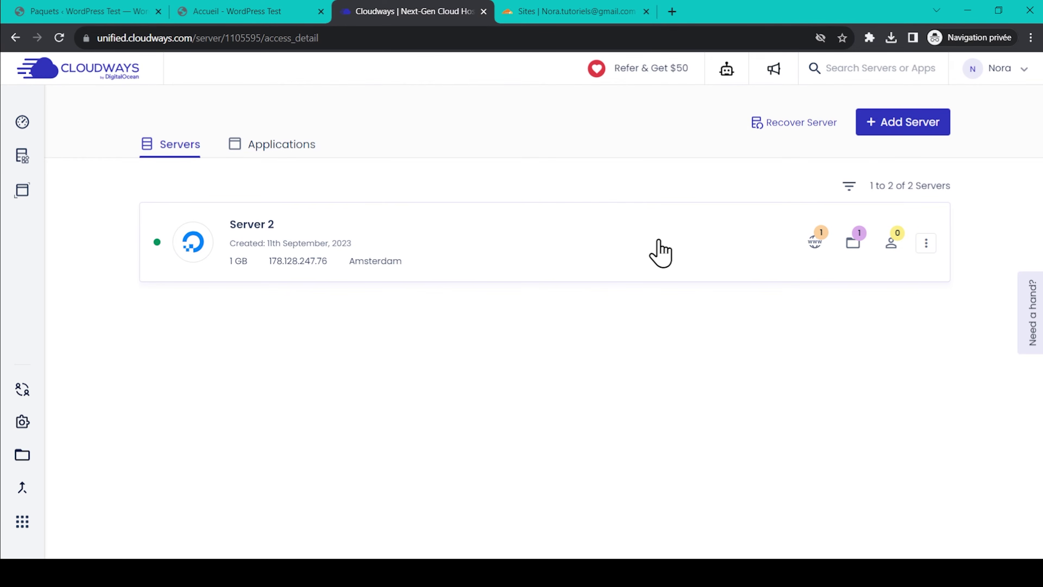
Open the WordPress Test application on Server 2 from the Servers list
click(818, 241)
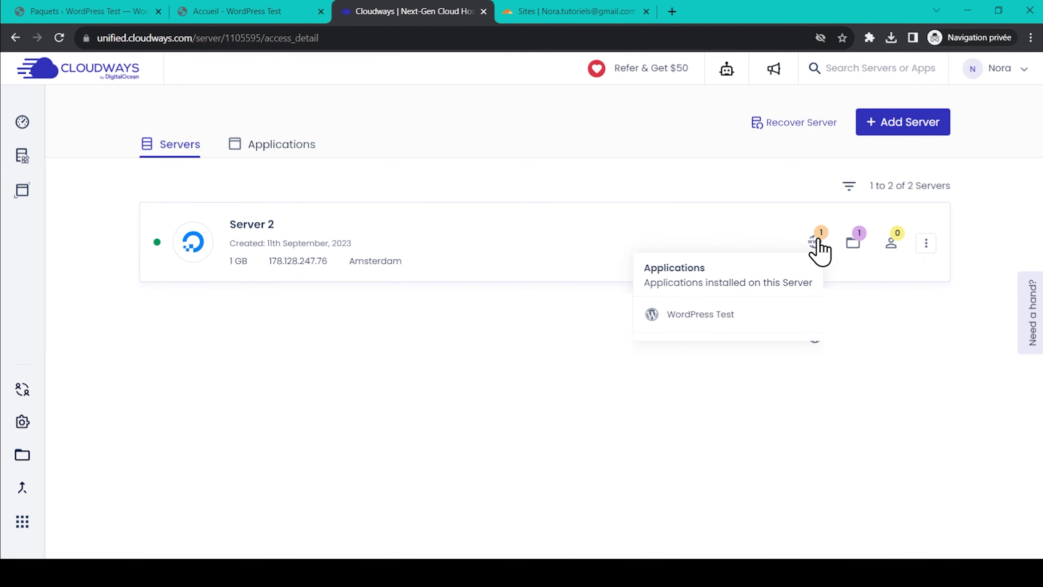
click(732, 318)
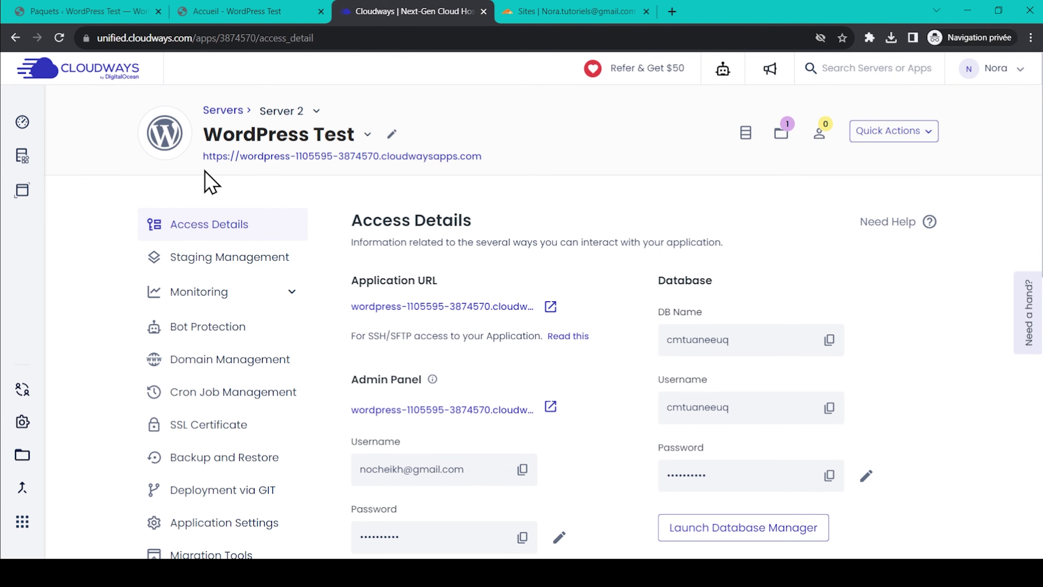
ctrl+click(345, 158)
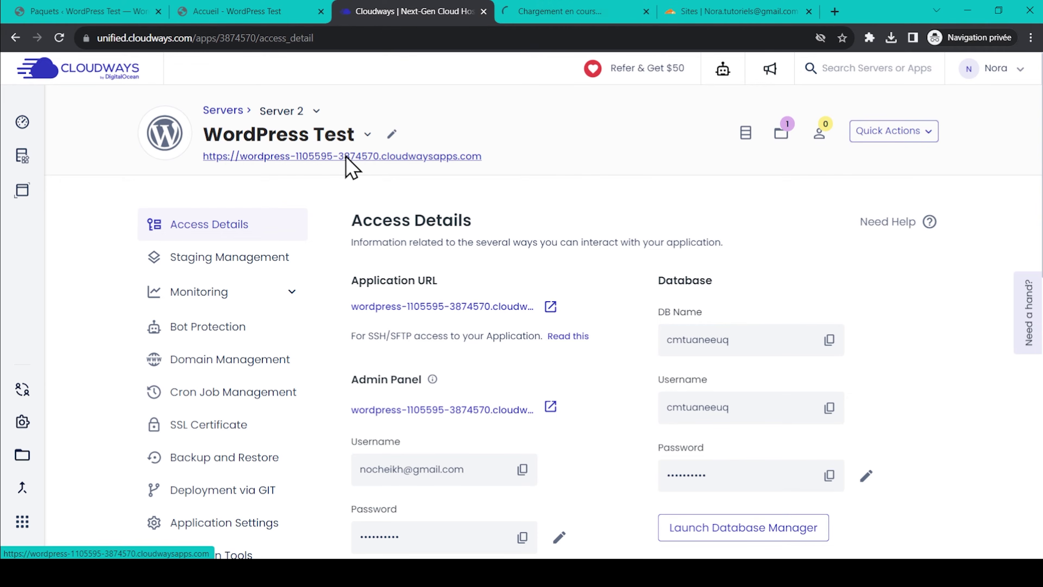
click(579, 11)
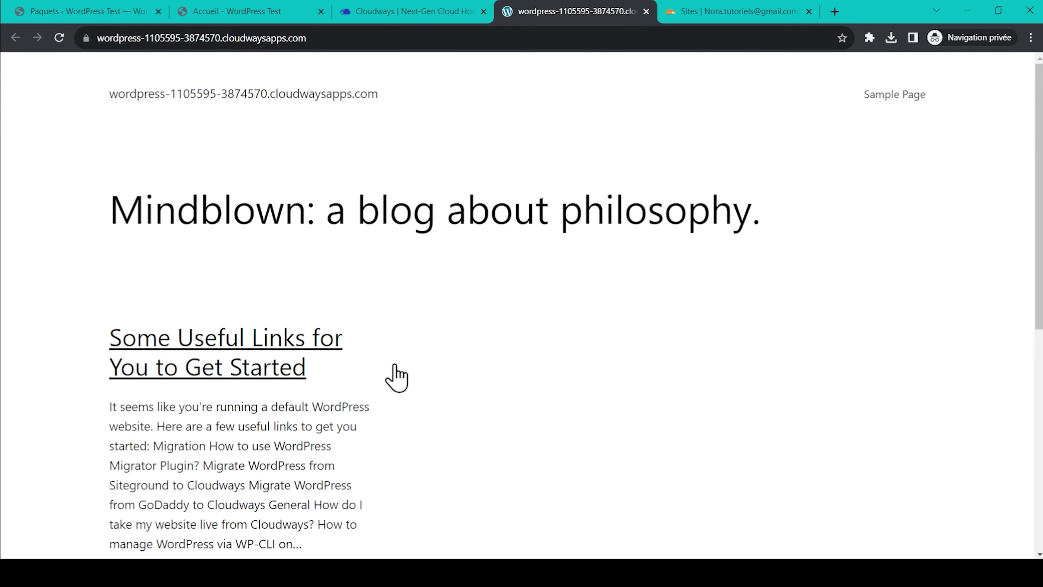
scroll(477, 254, down, 8)
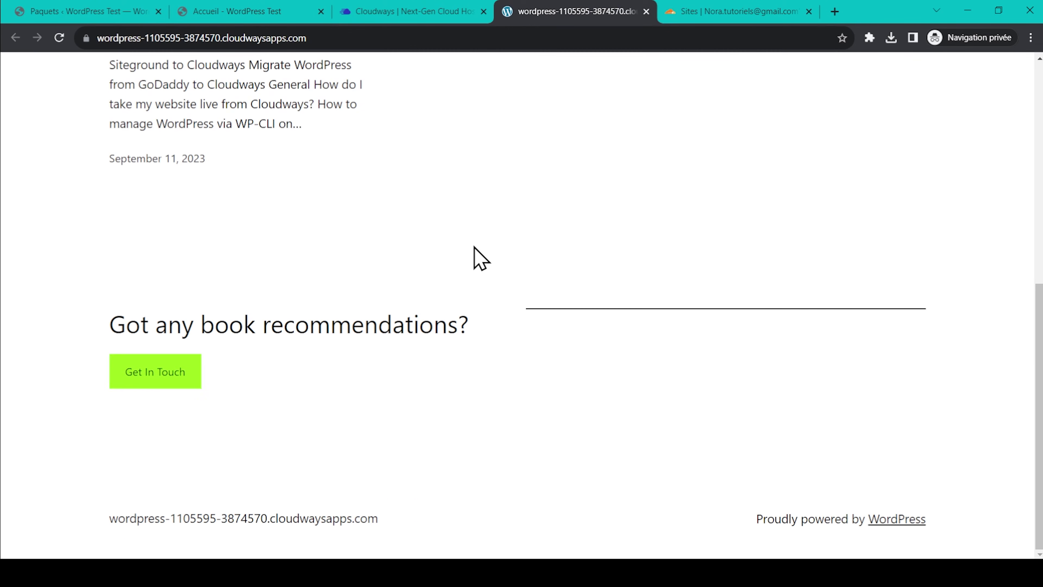
scroll(476, 255, up, 8)
click(427, 12)
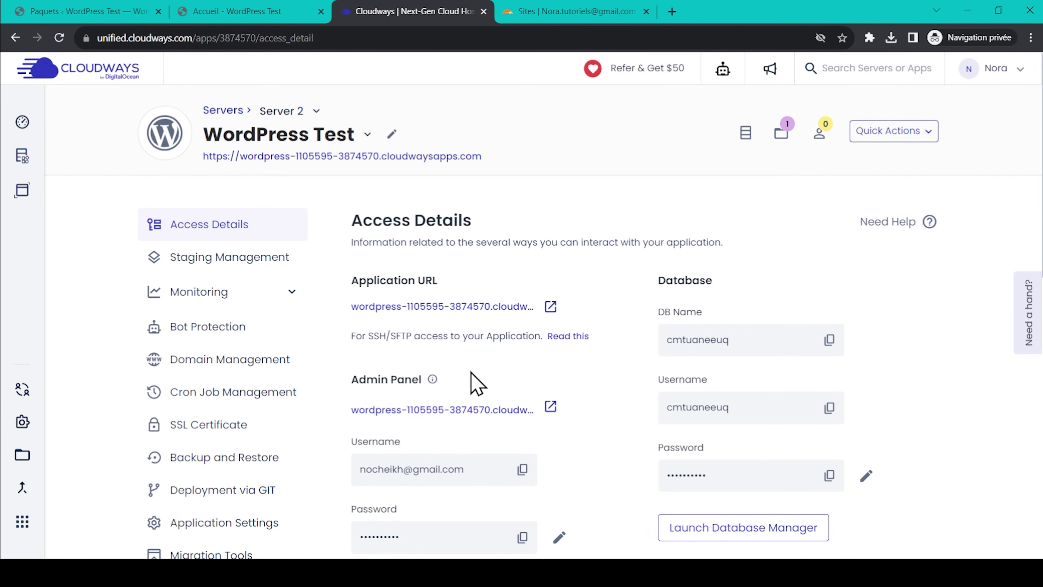
Log in to the deployed site's admin panel with the password copied from Cloudways
click(550, 406)
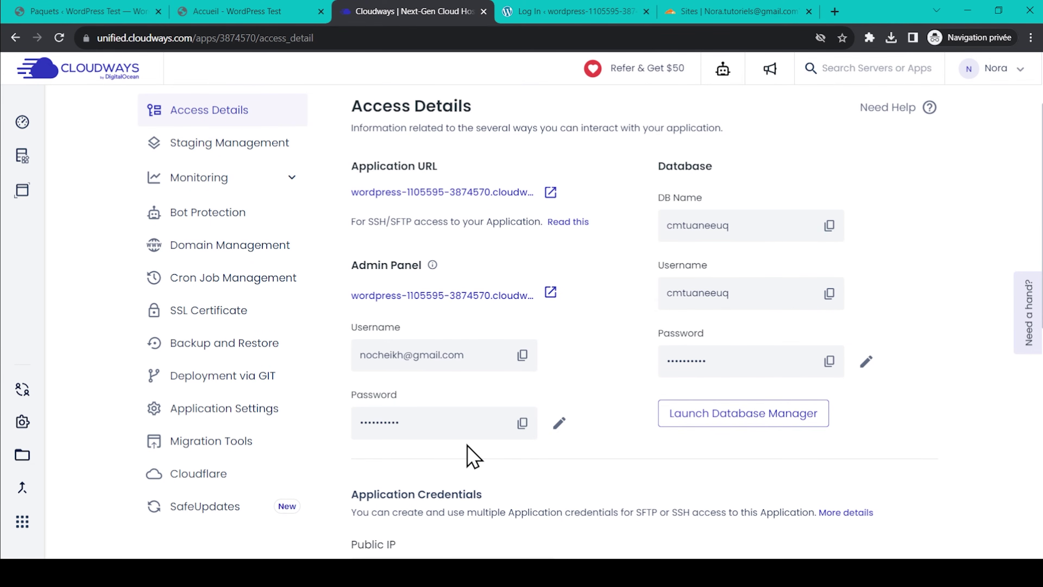
click(522, 422)
click(529, 12)
click(477, 282)
key(ctrl+v)
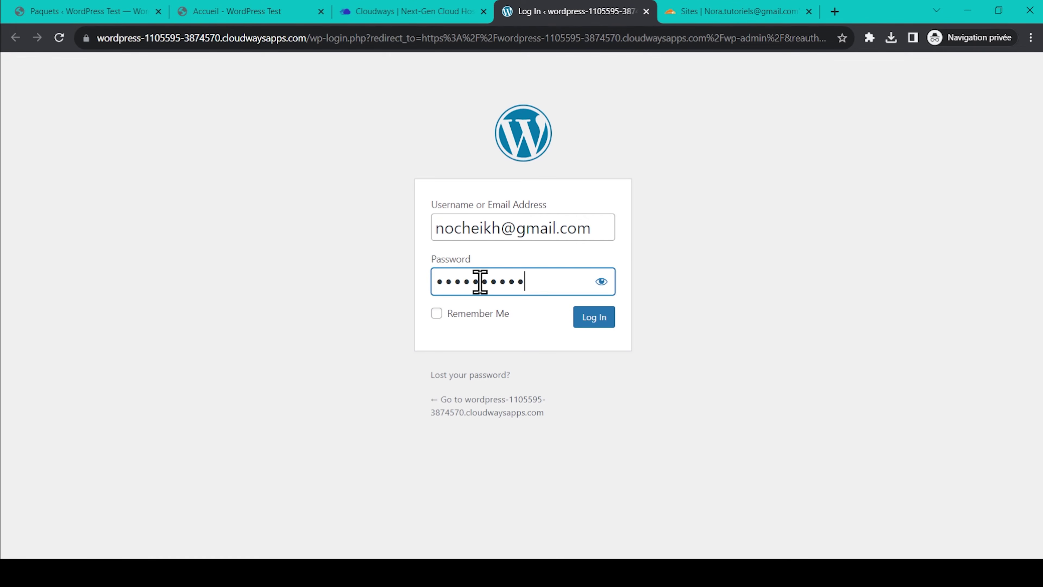
click(600, 319)
click(601, 317)
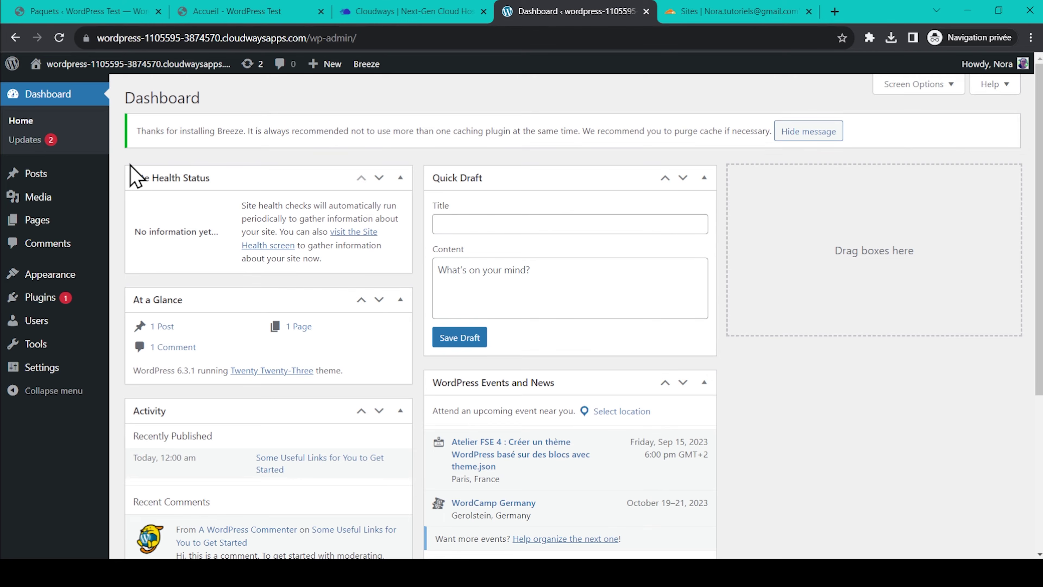
Open Plugins > Installed Plugins and select the Hello Dolly plugin
mouse_move(86, 299)
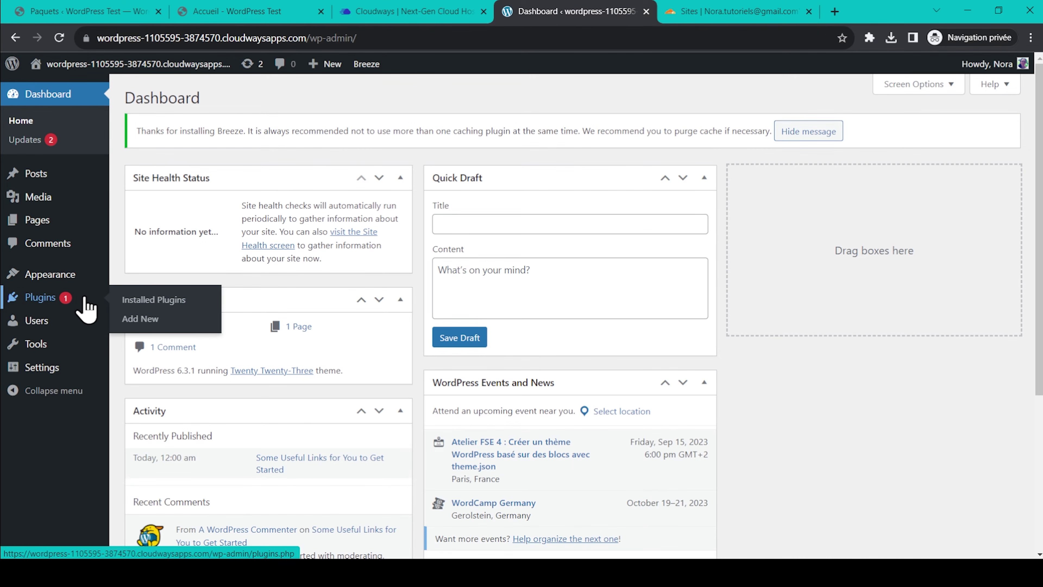
click(169, 306)
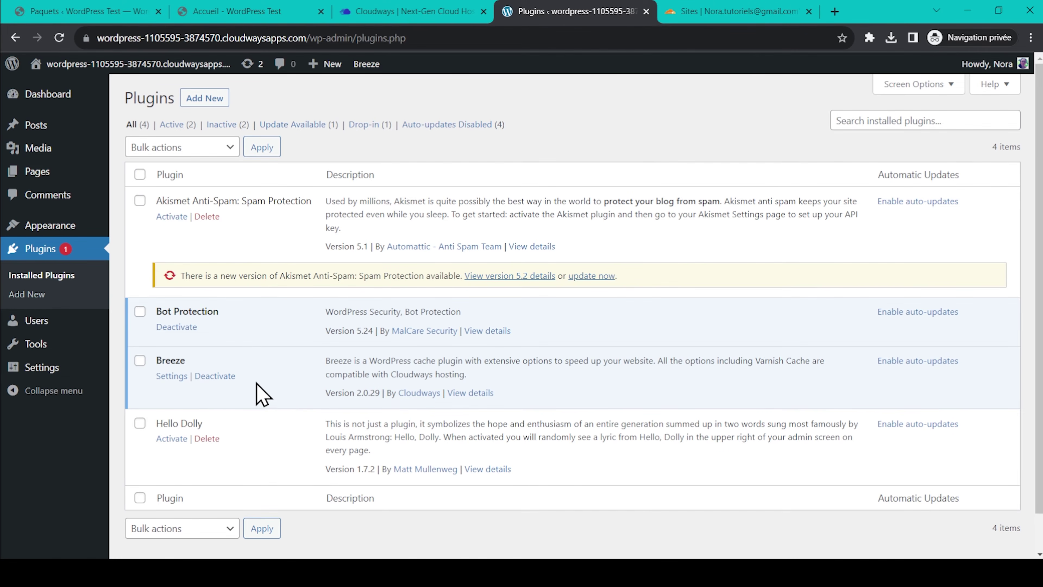
click(140, 433)
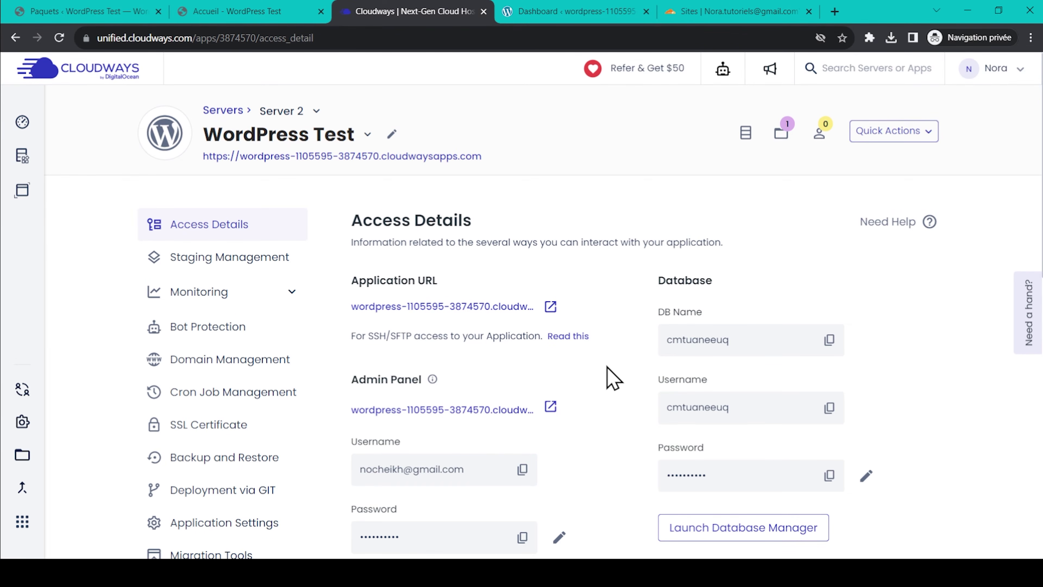
Create a new SFTP user with a username and password under the WordPress Test app's SSH/SFTP Details
scroll(612, 378, down, 15)
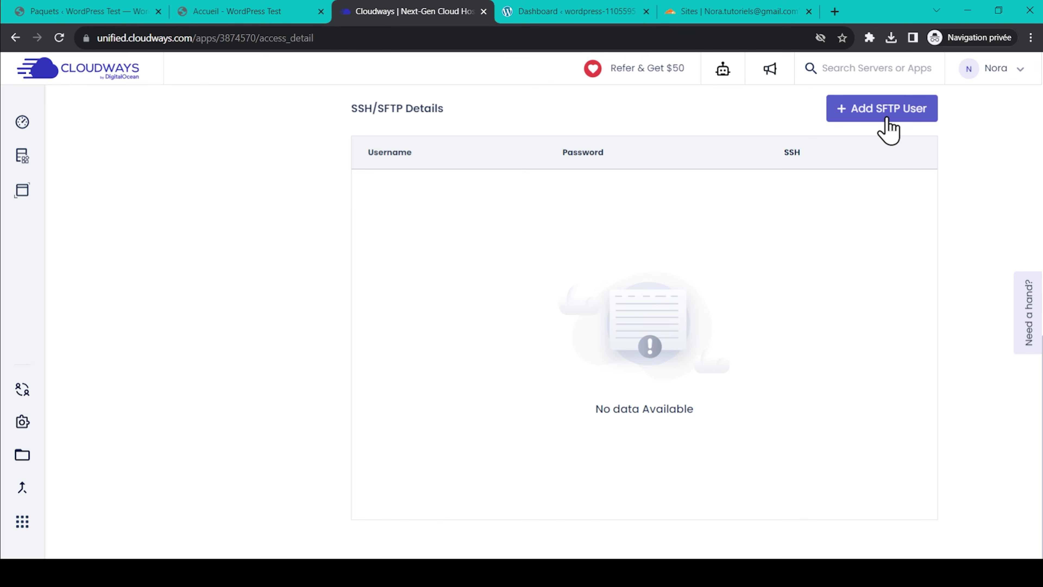
click(888, 131)
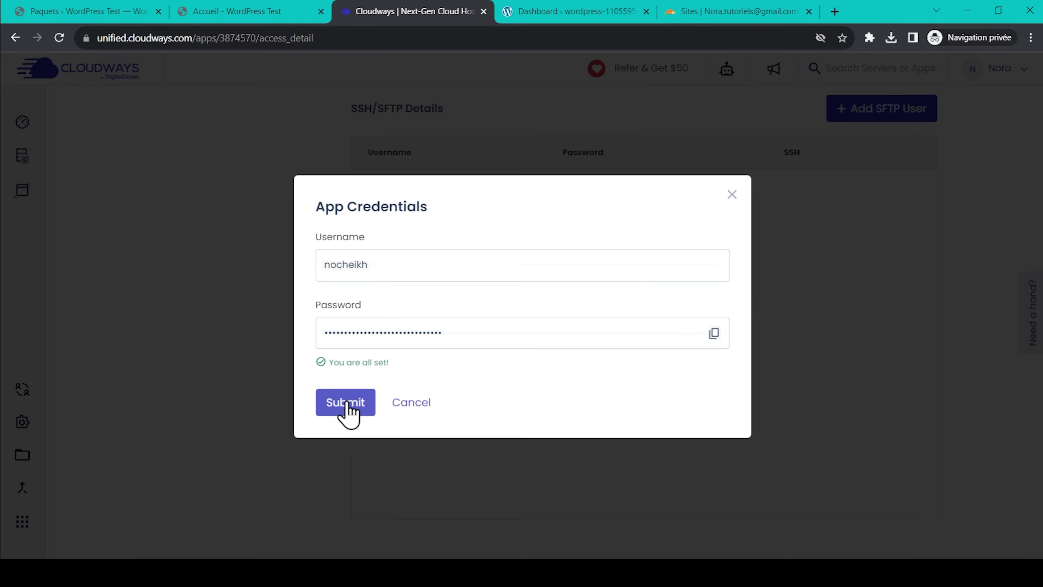
click(345, 397)
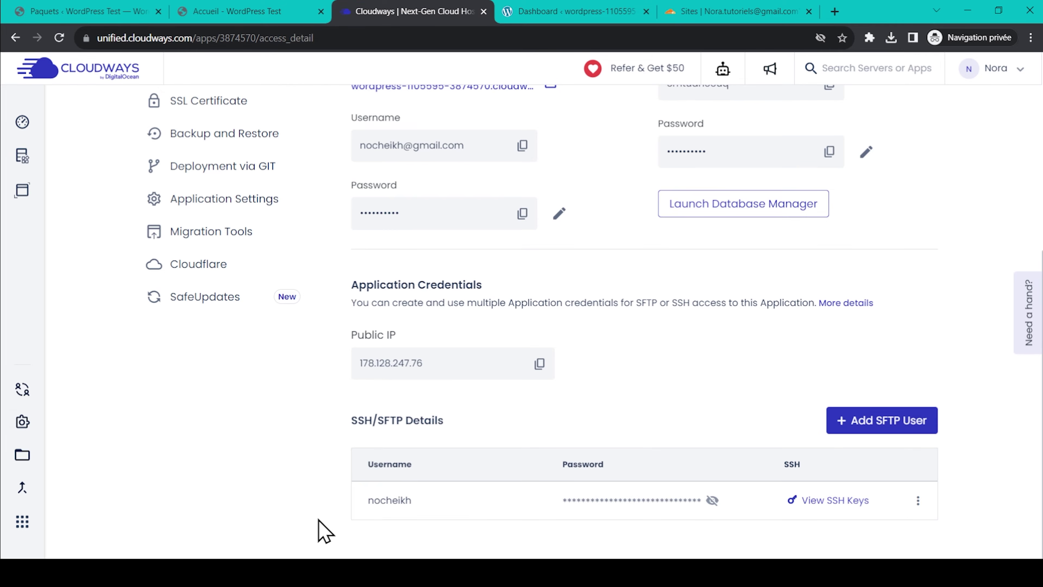
click(304, 573)
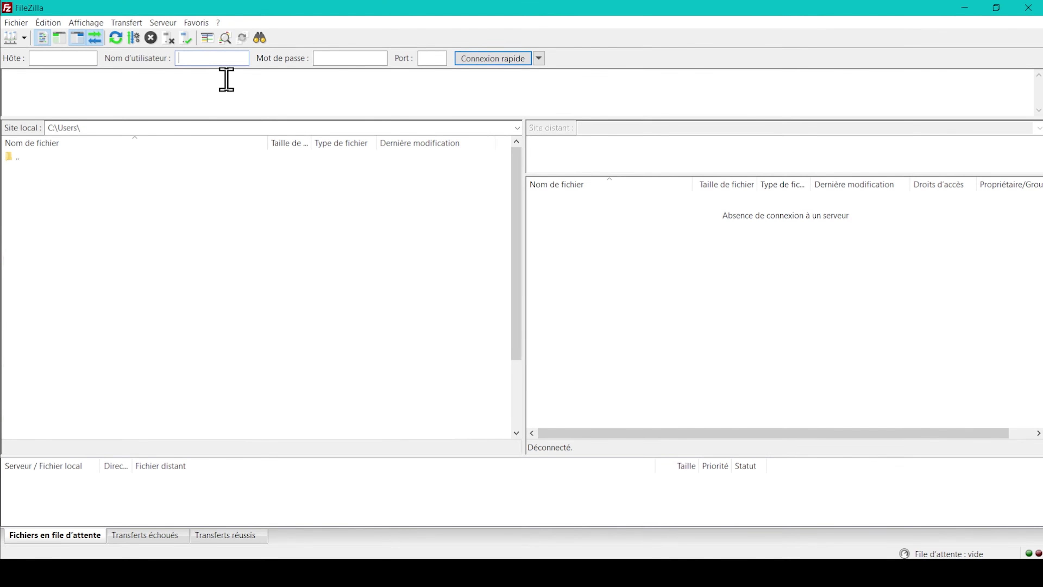
Fill FileZilla's quick-connect fields with the SFTP username, password and the server's public IP as host
text(nocheikh)
click(346, 57)
key(ctrl+v)
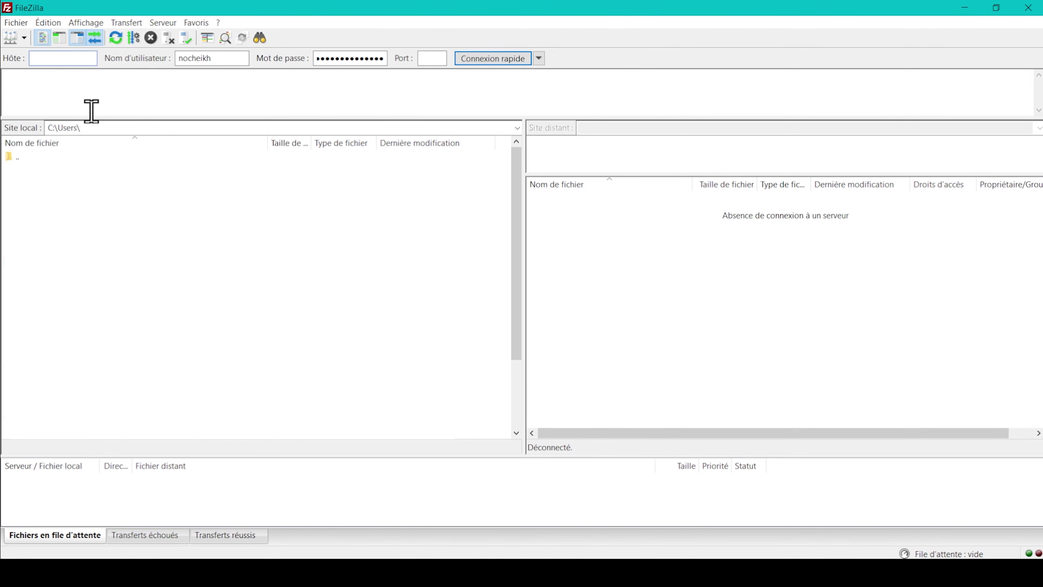
click(36, 61)
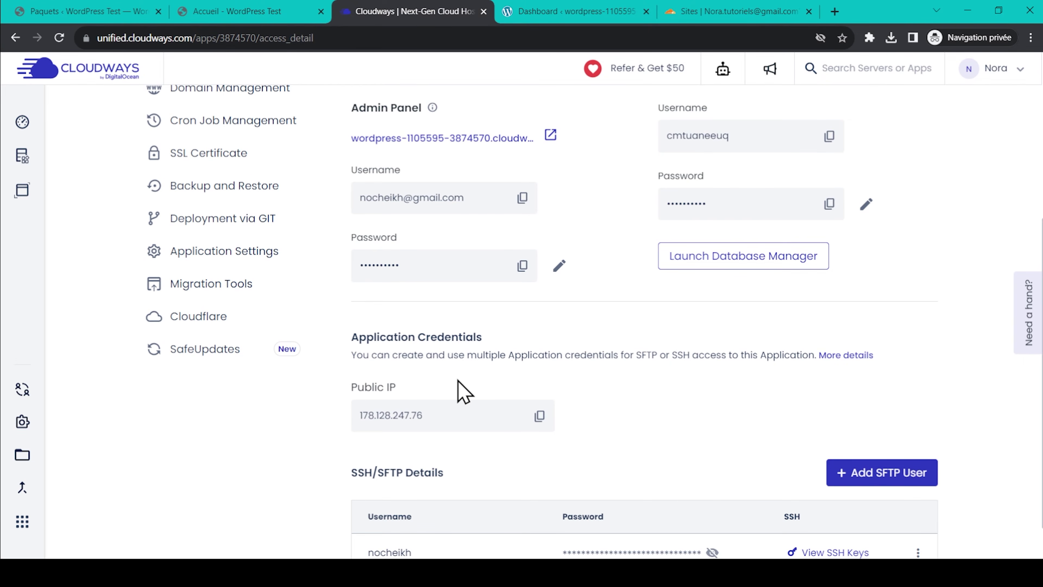
click(540, 417)
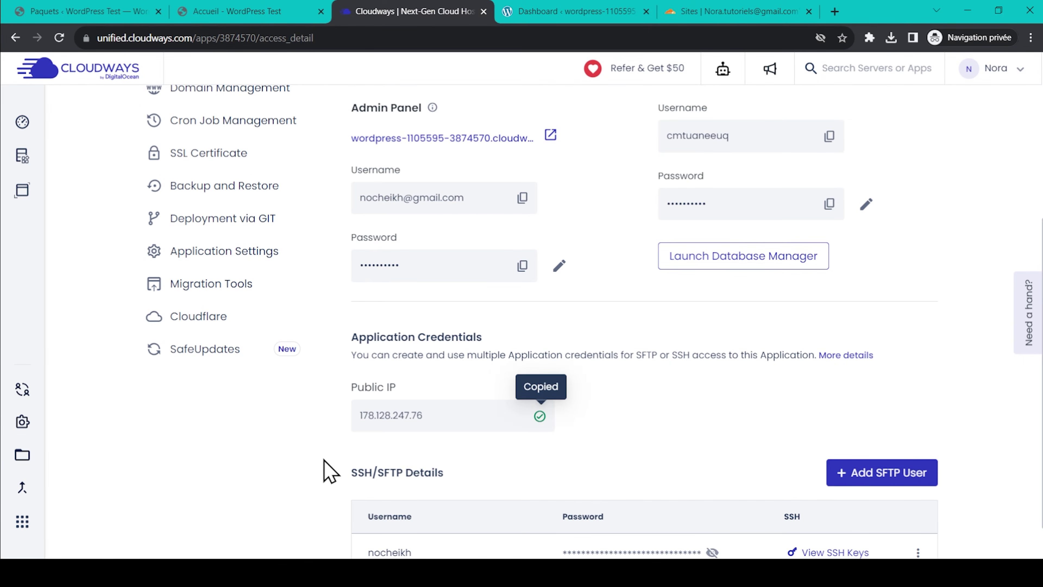
key(alt+Tab)
key(ctrl+v)
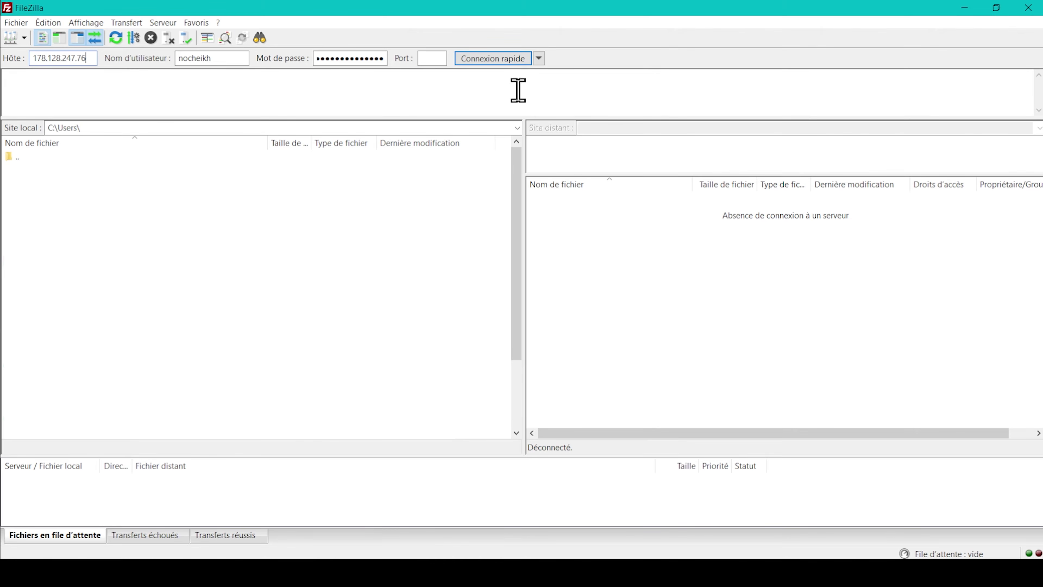
Connect to the server and upload the Duplicator archive into the public_html folder
click(497, 61)
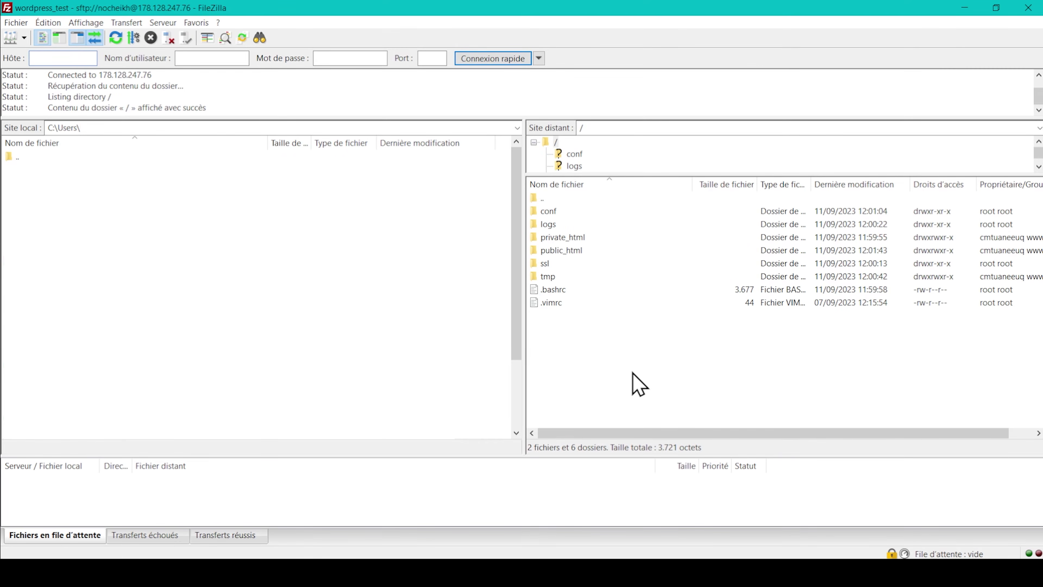
double_click(572, 251)
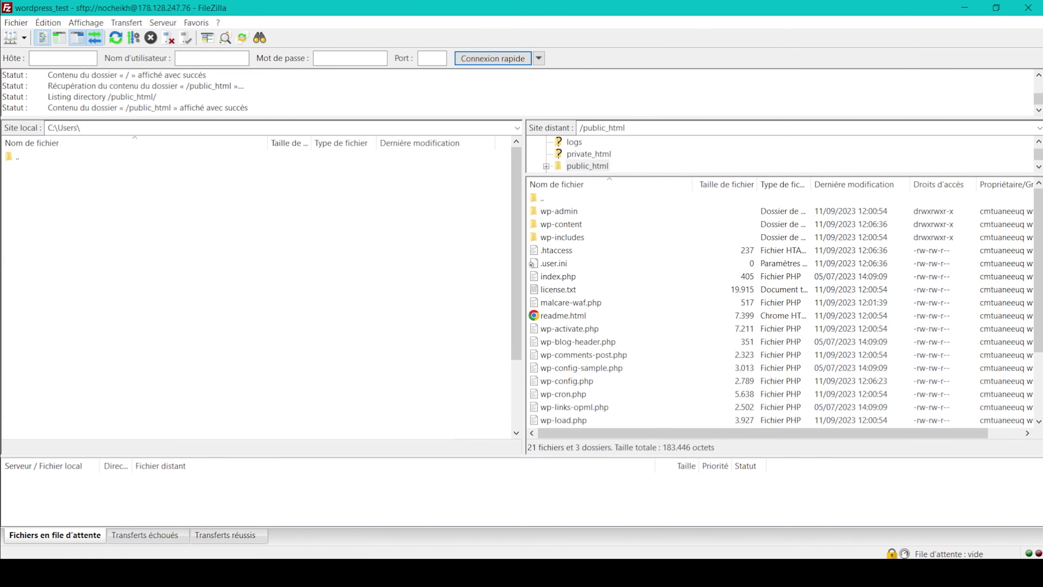
drag(533, 318, 654, 367)
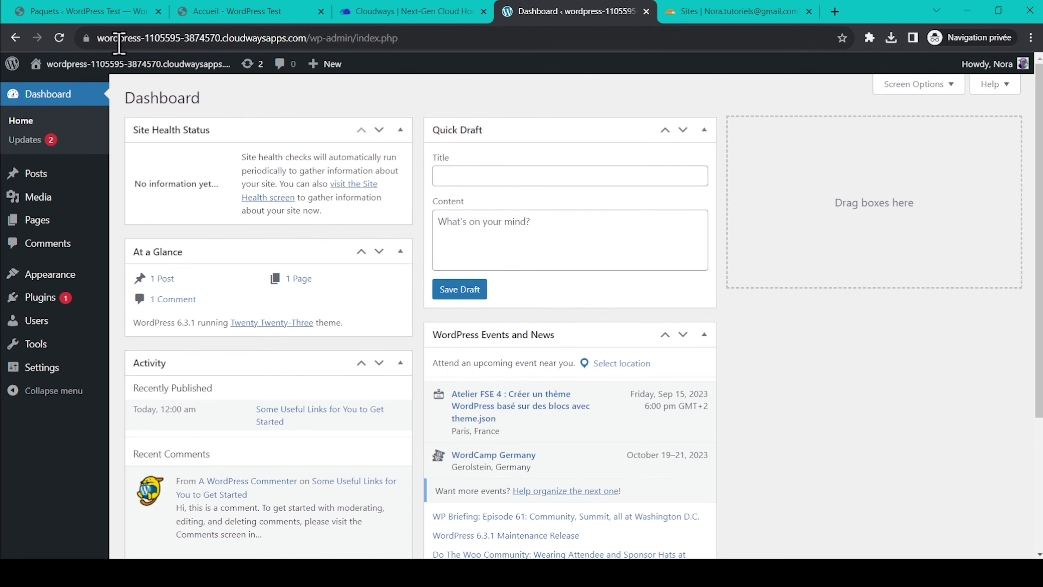
Load installer.php instead of wp-admin/index.php and unlock it with the archive's full .zip file name
drag(341, 38, 431, 38)
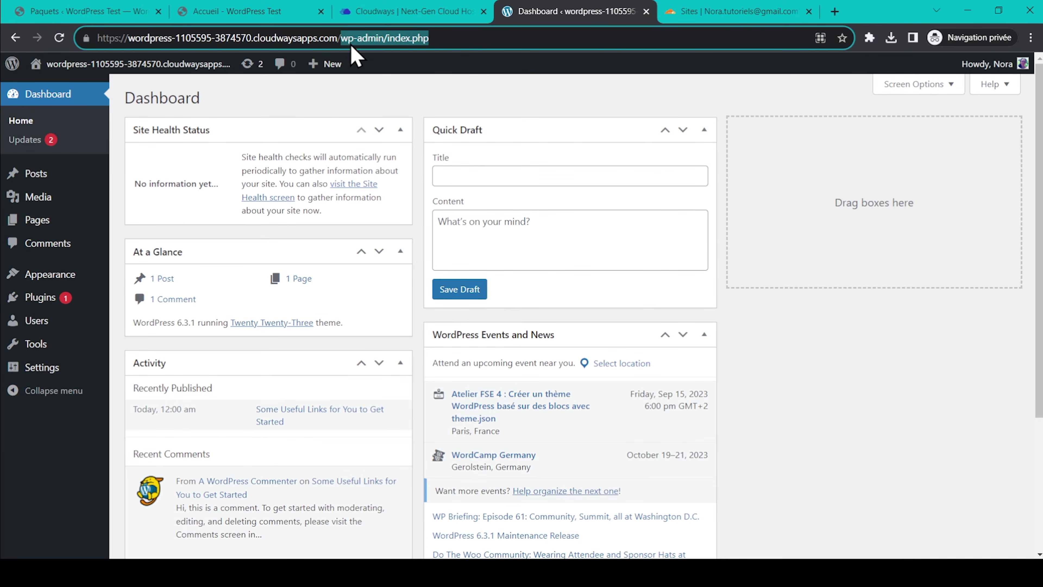
text(installer.php)
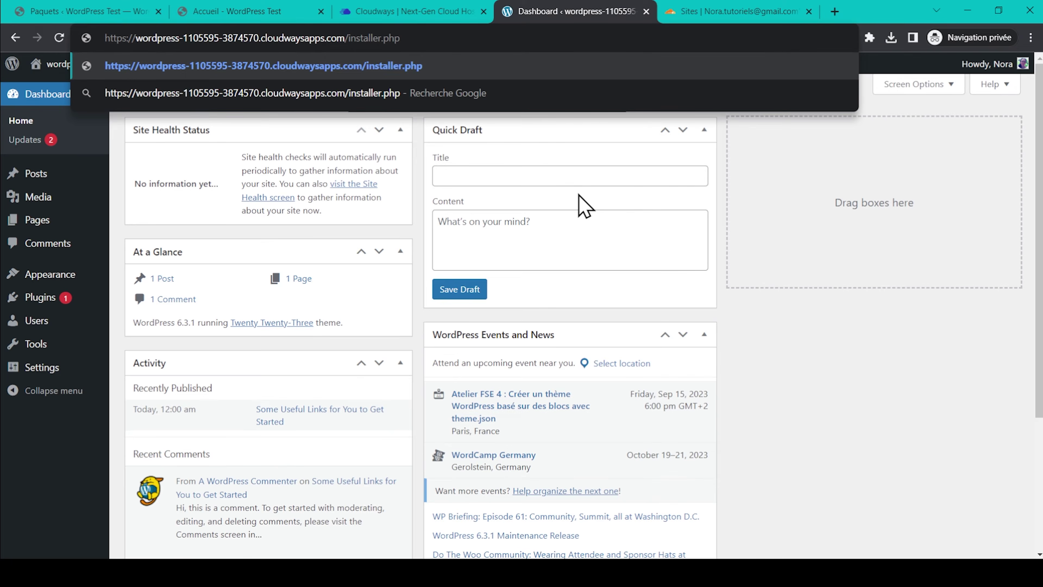
key(Return)
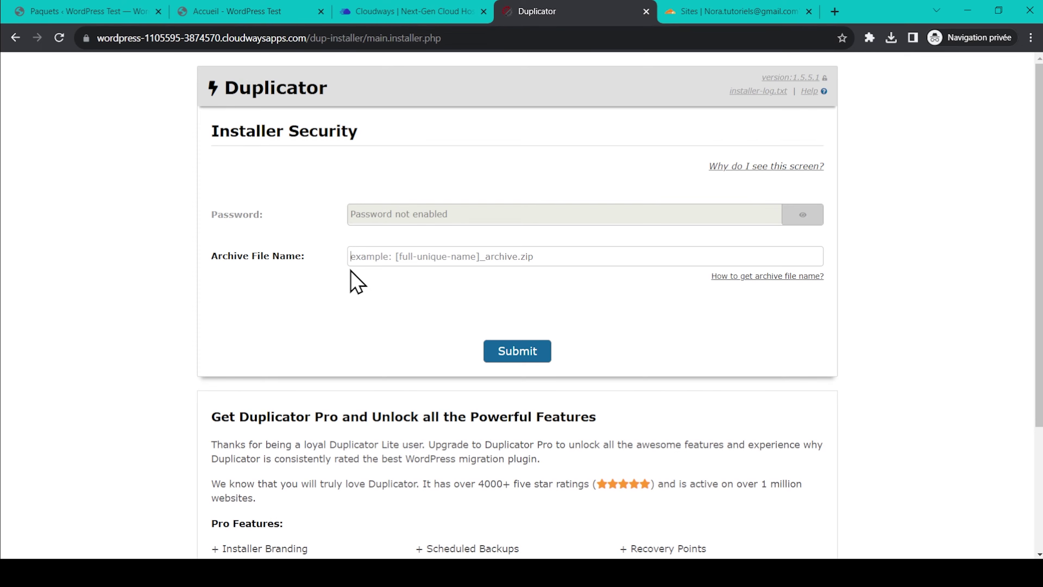
key(ctrl+v)
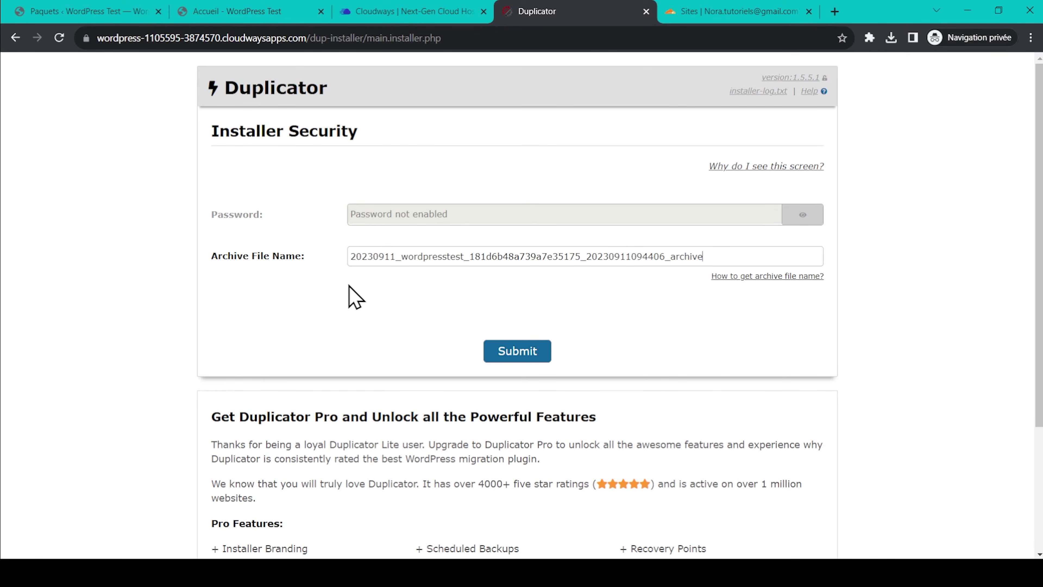
text(zip)
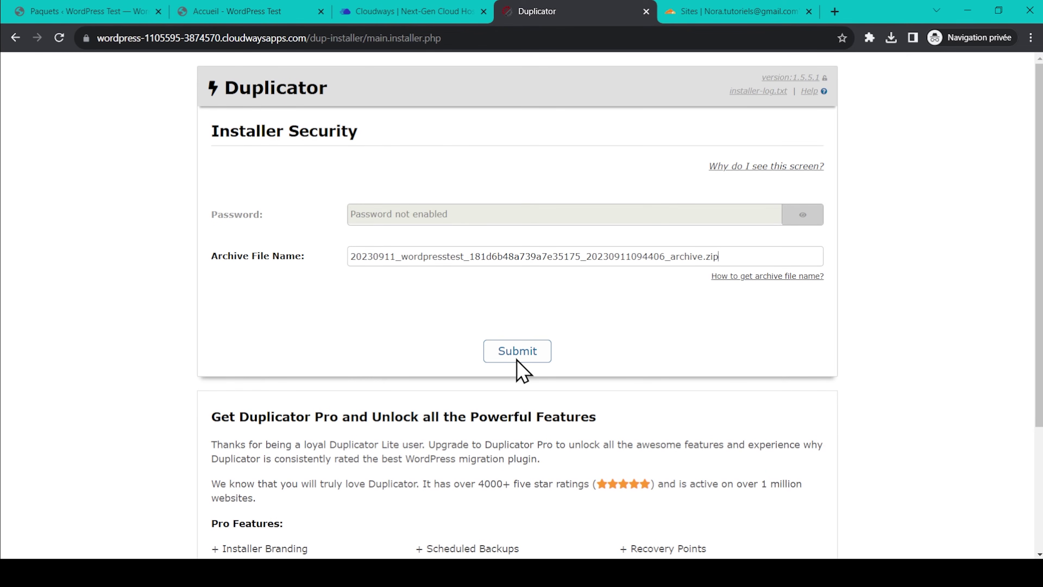
click(529, 359)
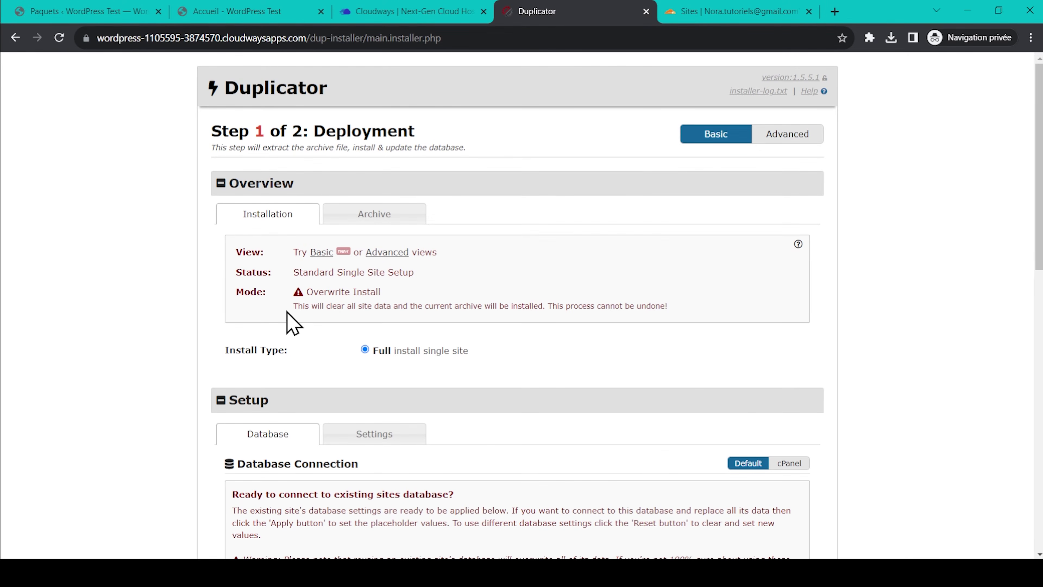
Leave the action on Empty Database and paste the Cloudways database name, cross-checking Access Details
scroll(164, 343, down, 7)
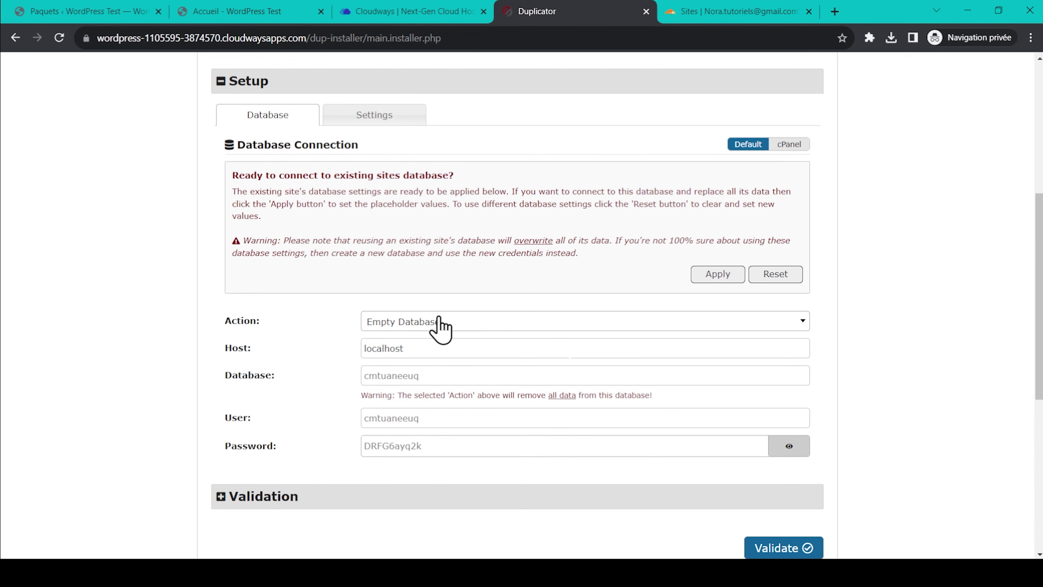
click(440, 325)
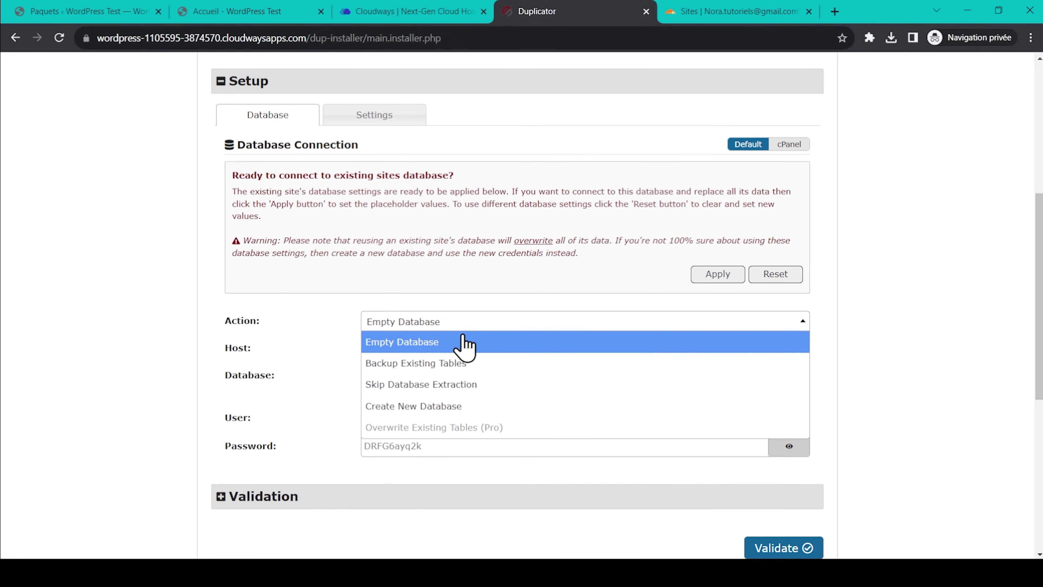
click(436, 343)
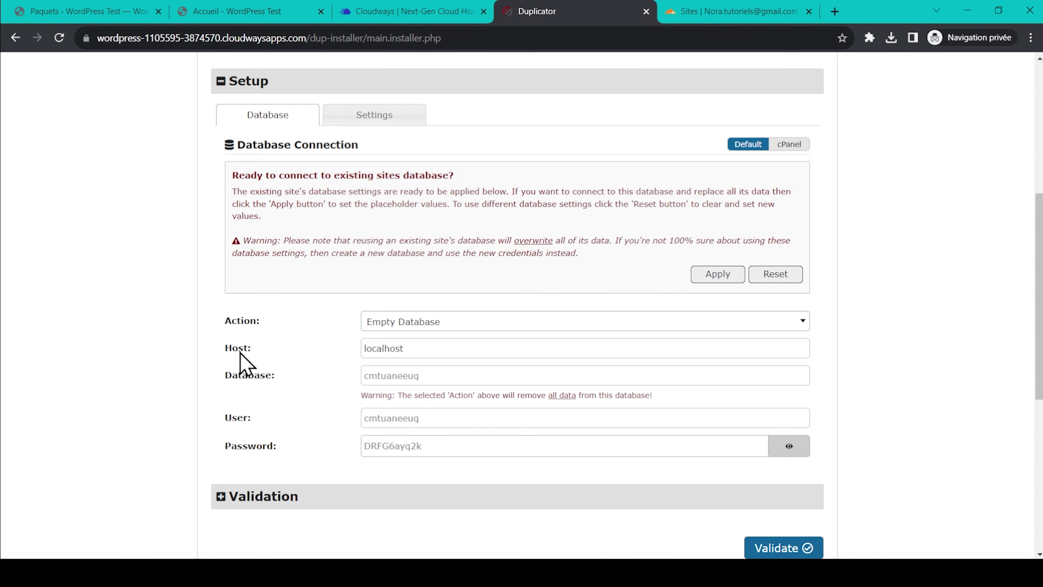
scroll(287, 369, down, 1)
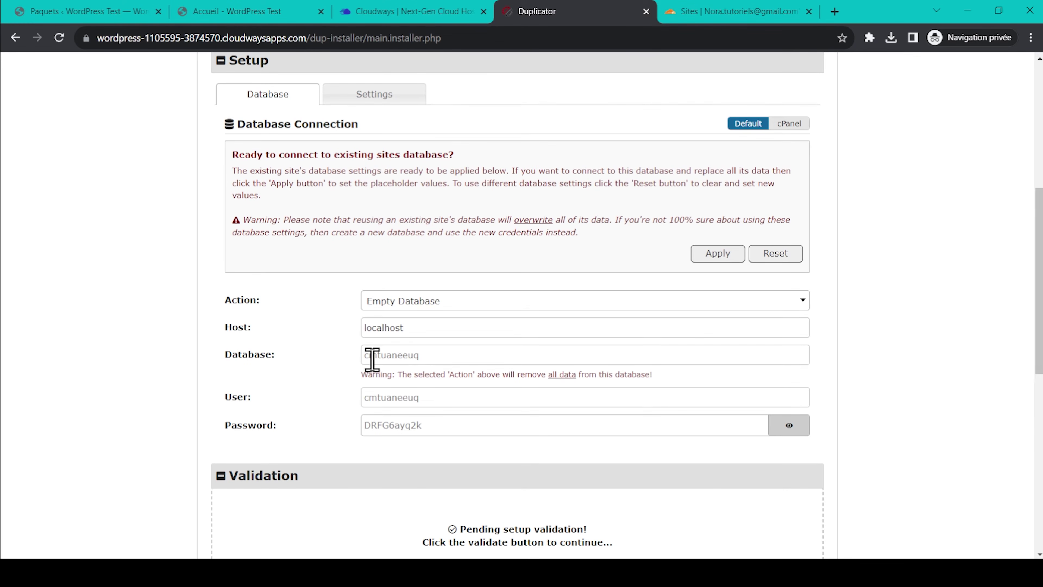
click(434, 361)
text(cmtuaneeuq)
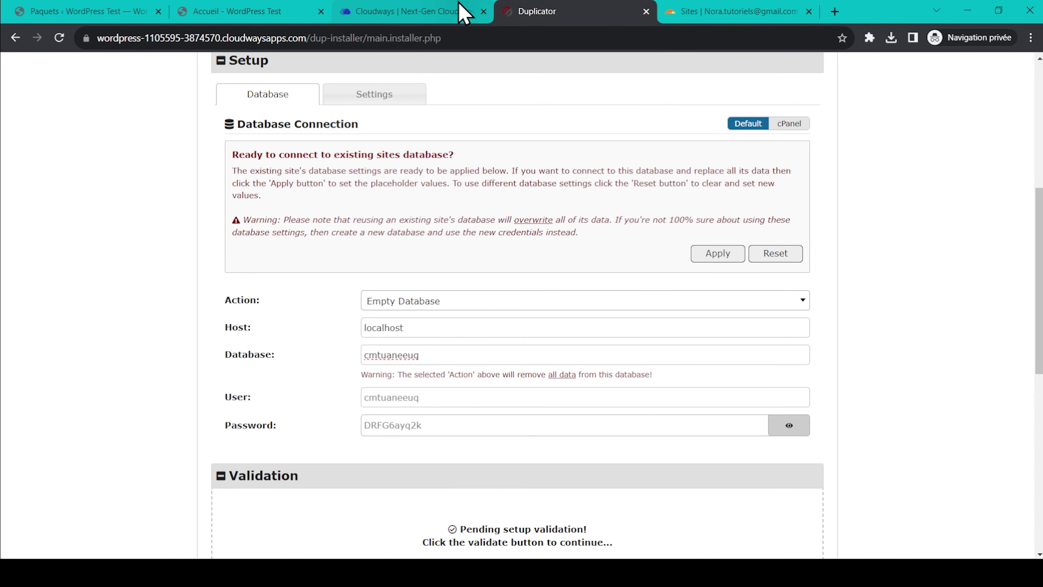
click(459, 11)
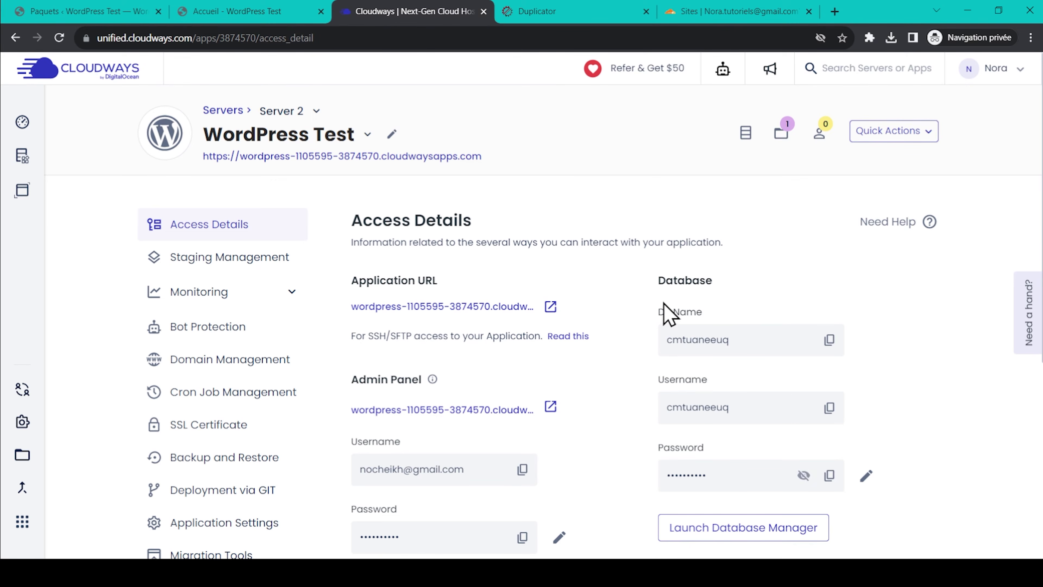
click(526, 12)
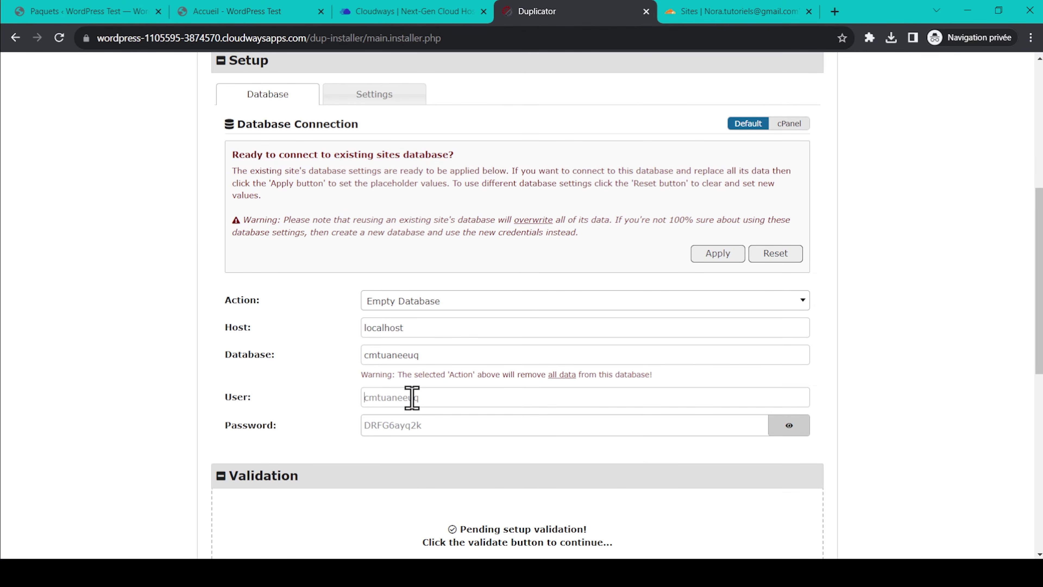
click(412, 12)
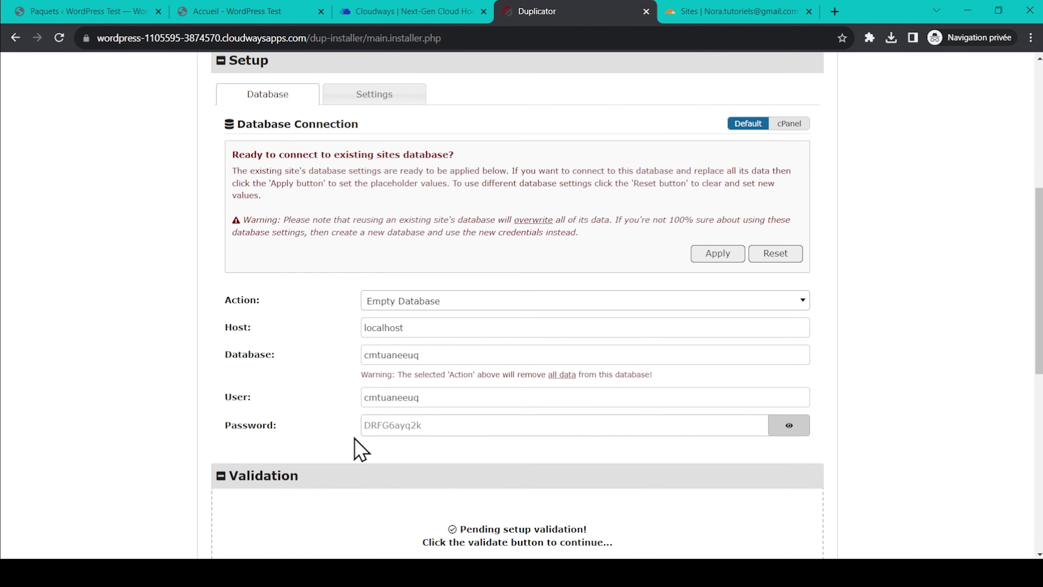
Paste the Cloudways database password, confirm it, and run the installer's validation
click(448, 424)
key(ctrl+v)
click(789, 427)
scroll(147, 351, down, 5)
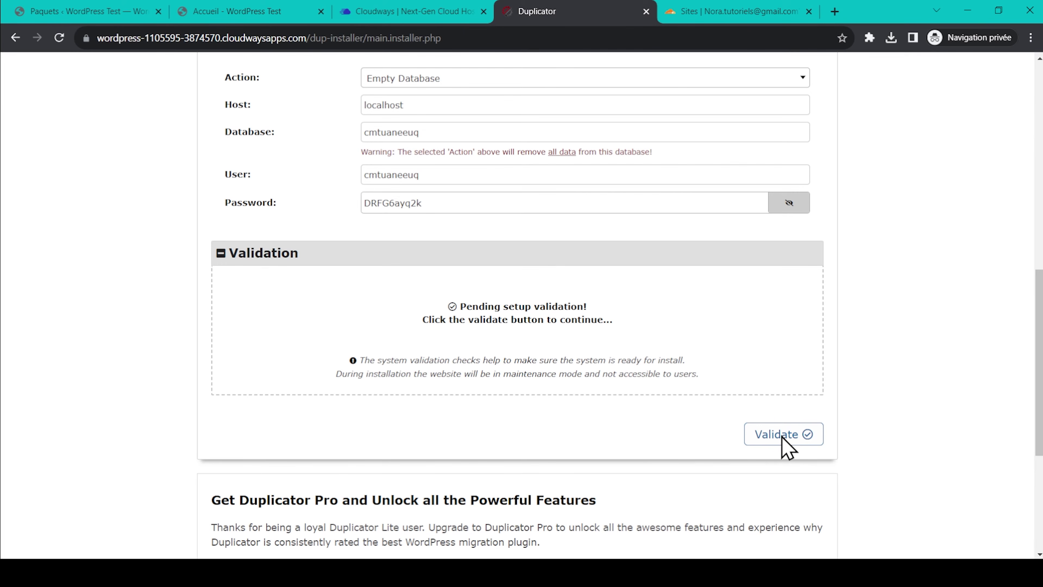
click(782, 434)
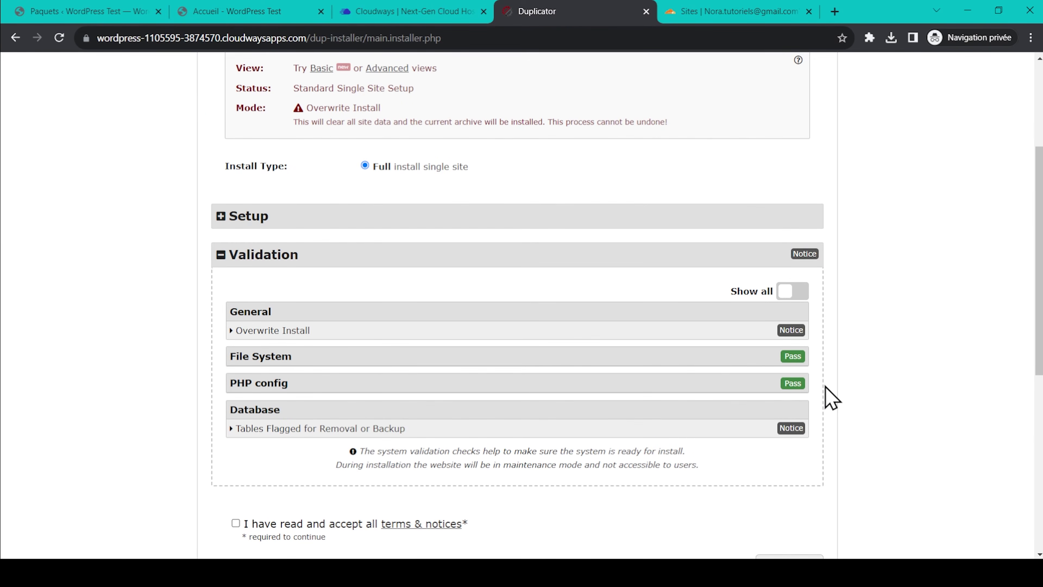
Review the flagged existing tables, accept the terms and notices, and continue to Install Confirmation
scroll(826, 396, down, 3)
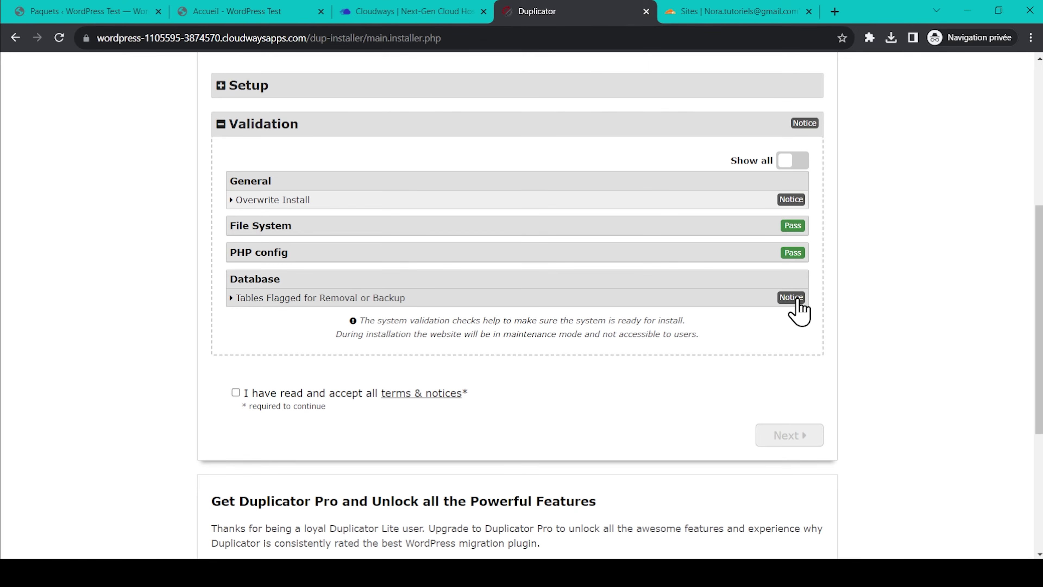
click(795, 300)
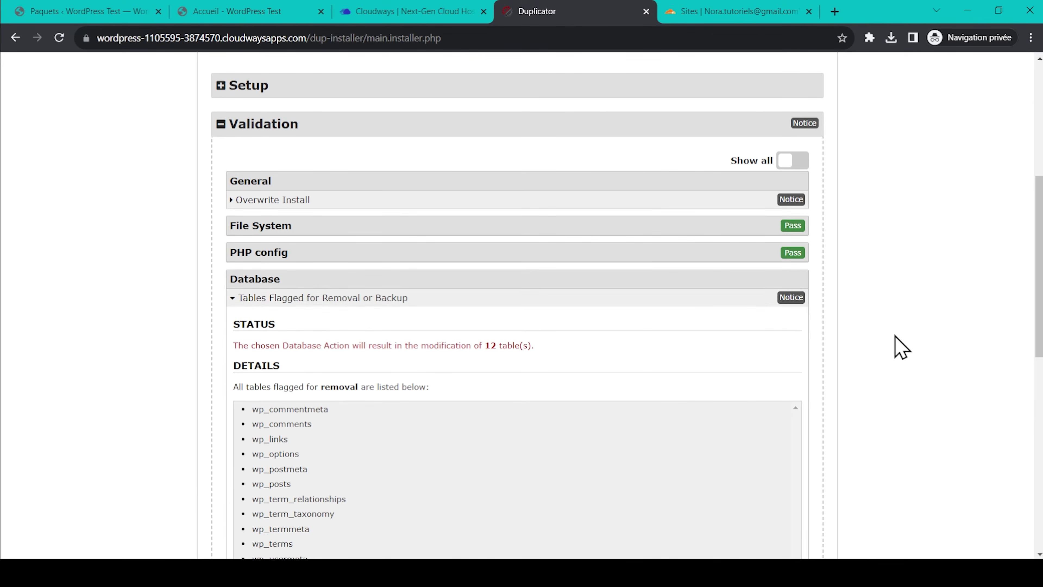
scroll(896, 345, down, 1)
click(787, 259)
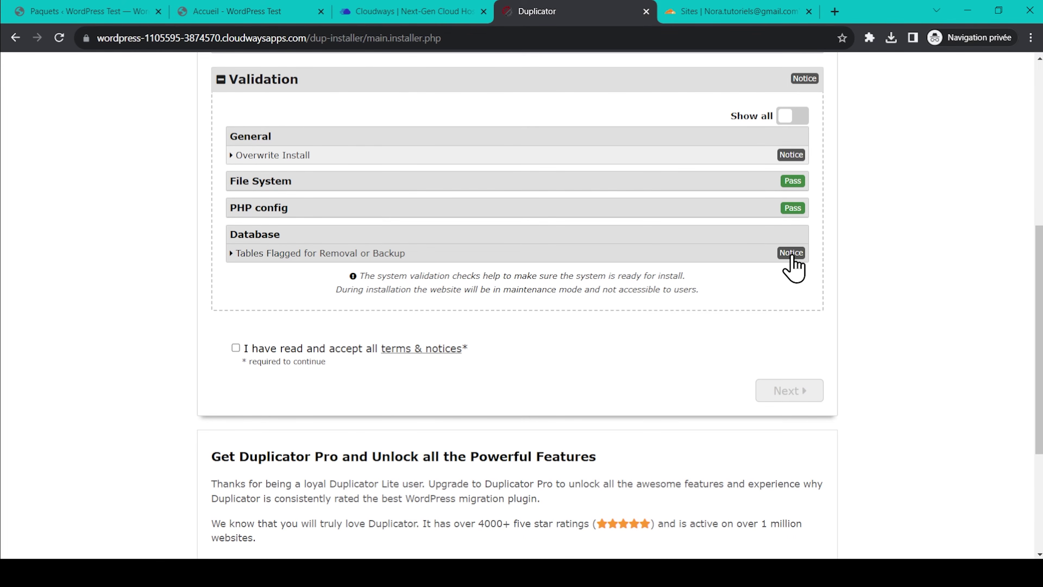
click(236, 347)
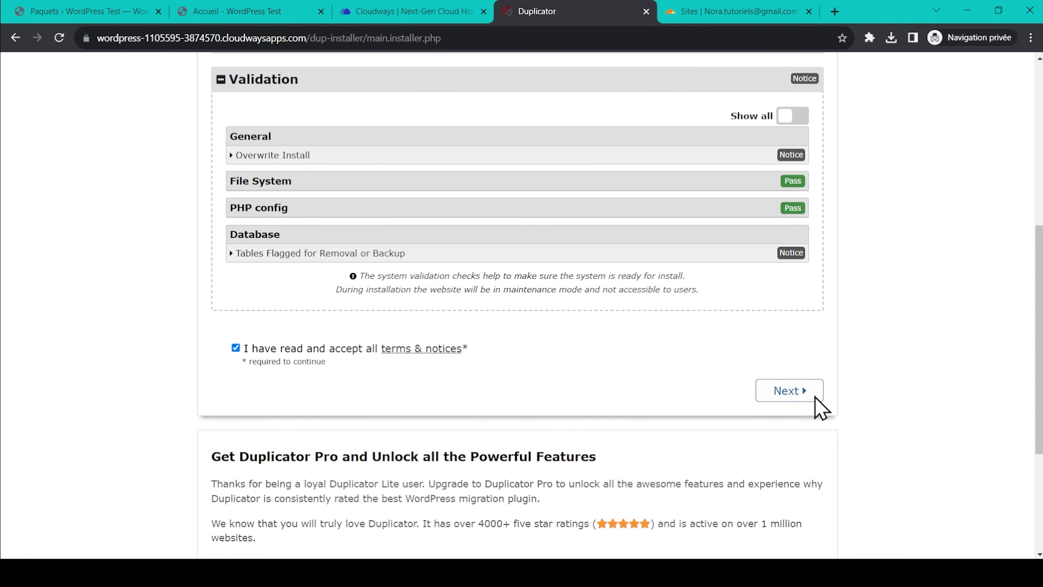
click(788, 392)
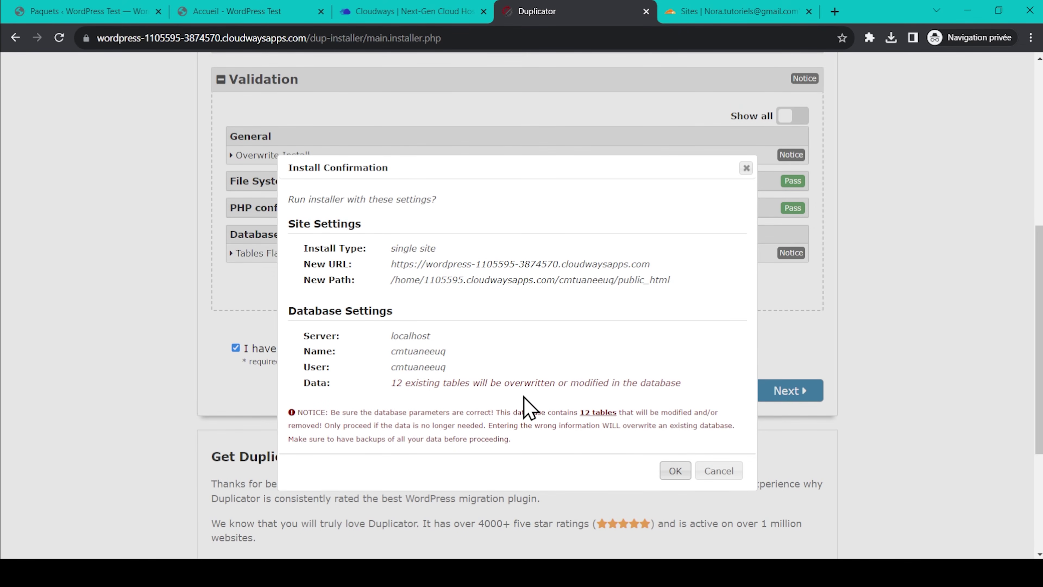
Confirm the overwrite install, then log into WordPress admin with installer files auto-deleted
click(675, 471)
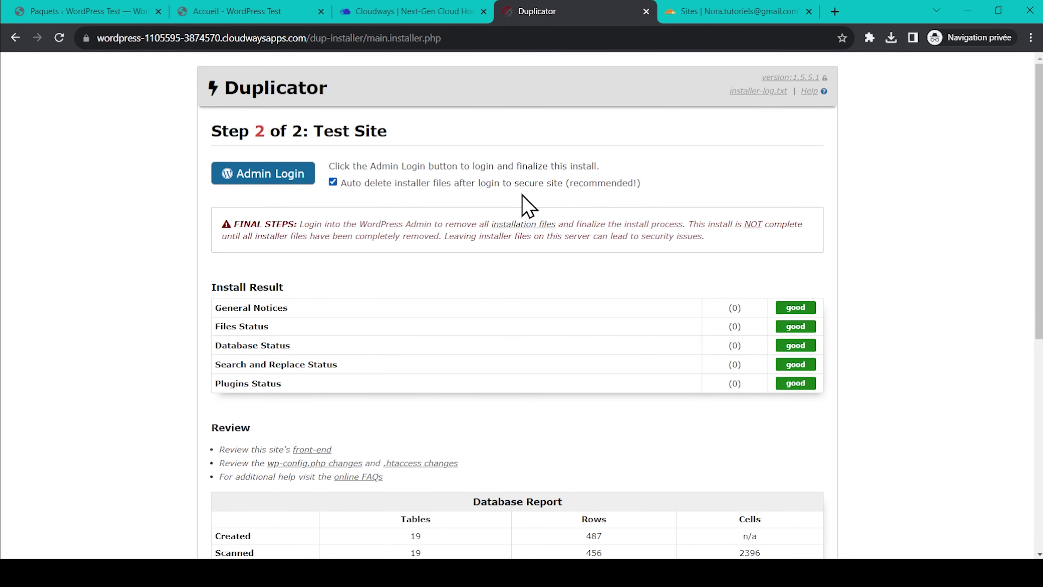
click(263, 175)
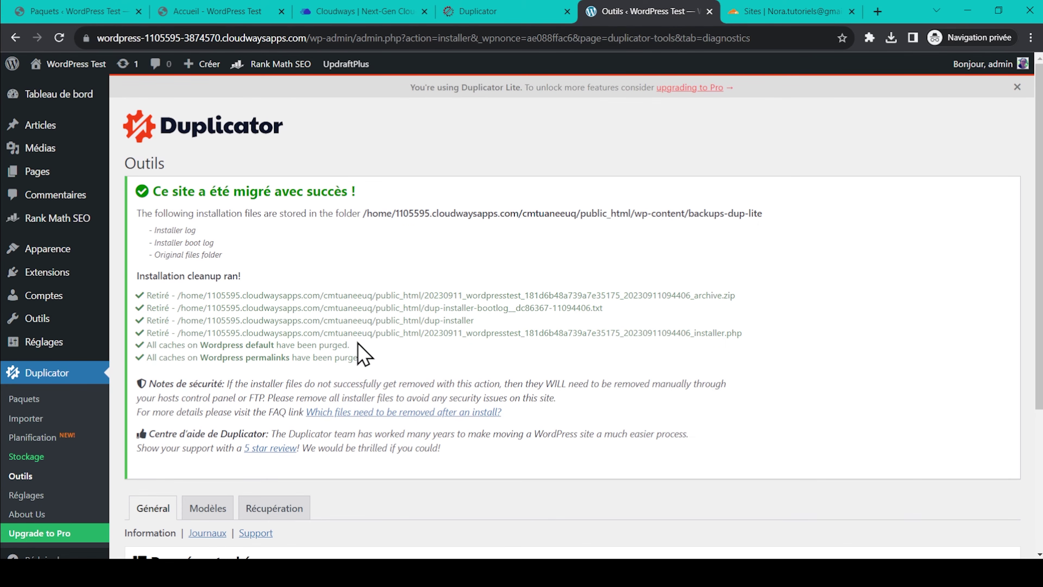
View the migrated site's Tableau de bord and connection security info, then return to Cloudways Access Details
click(72, 87)
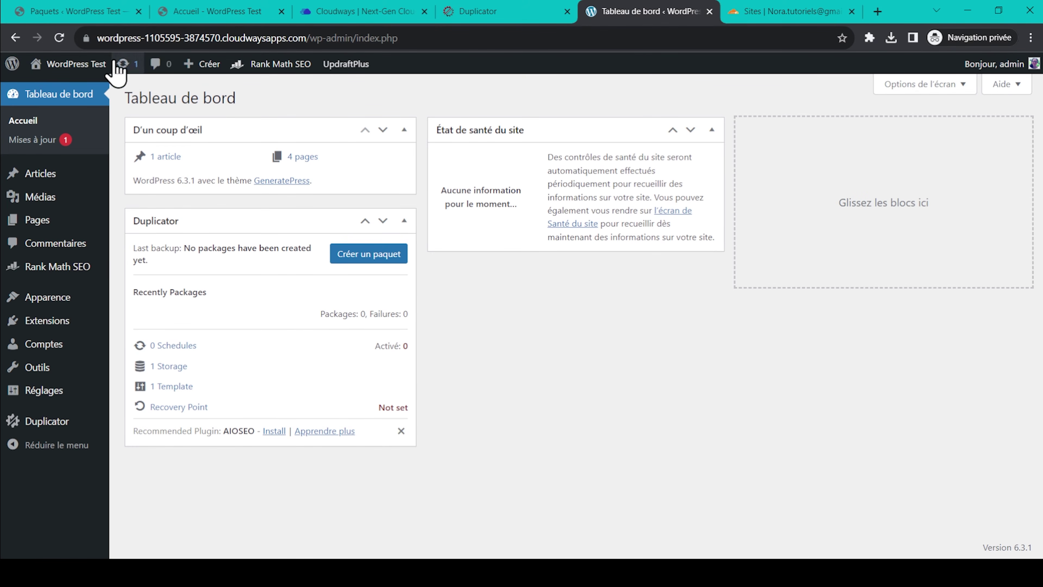
click(85, 39)
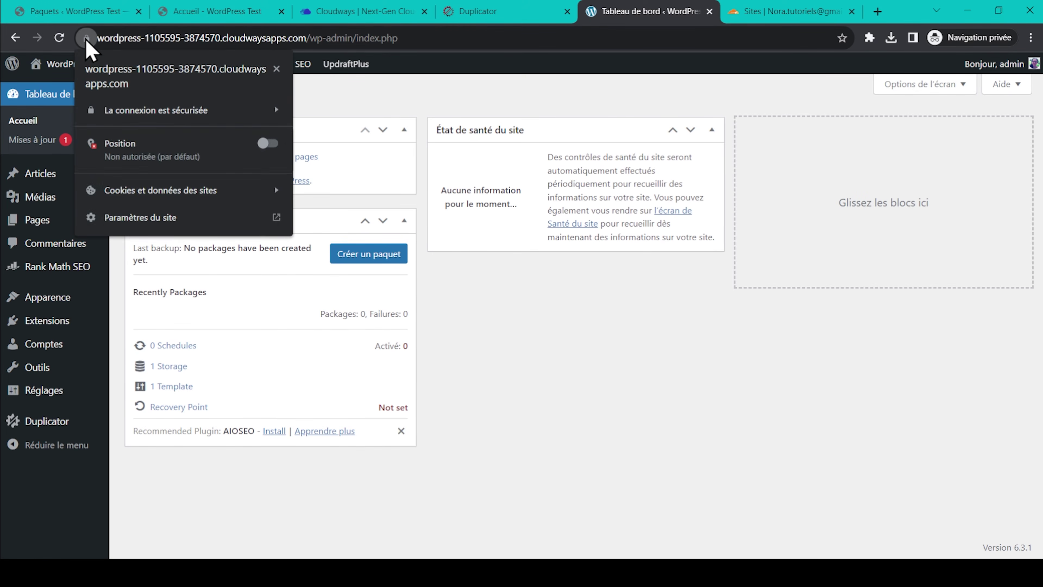
click(409, 95)
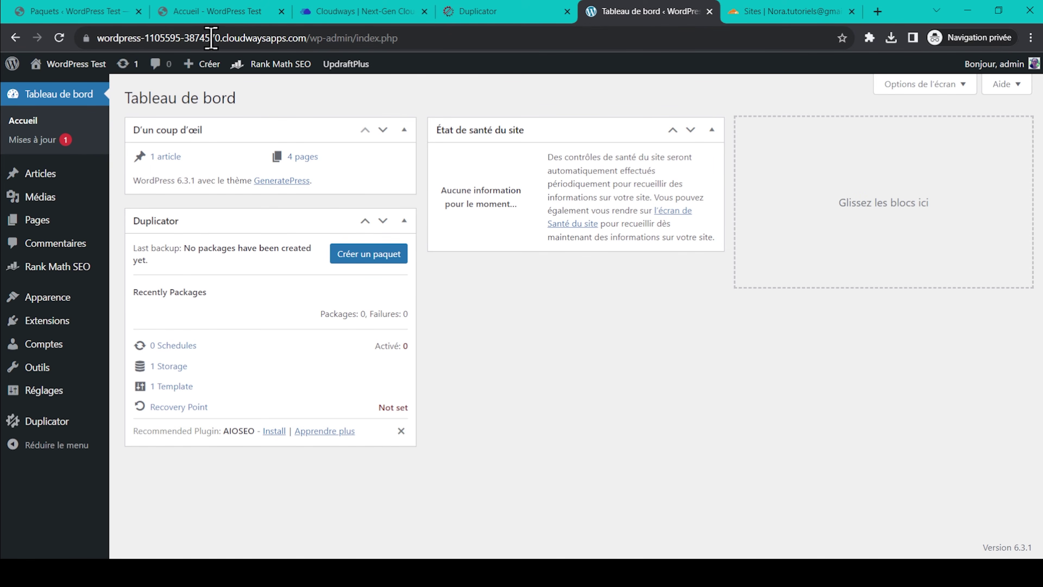
click(357, 11)
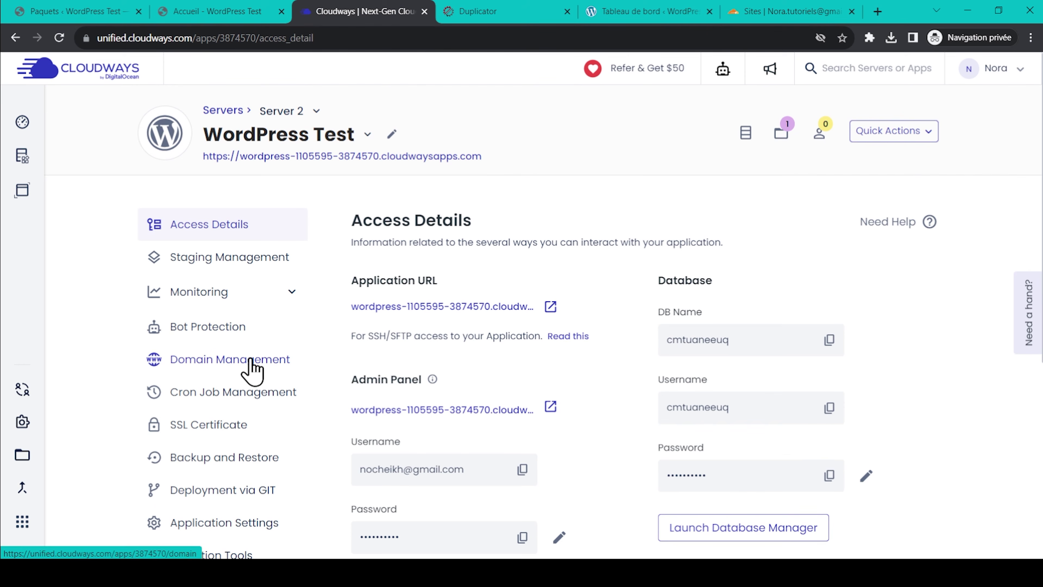
Add wp-tutoriels.online as a domain in the WordPress Test app's Domain Management
click(251, 370)
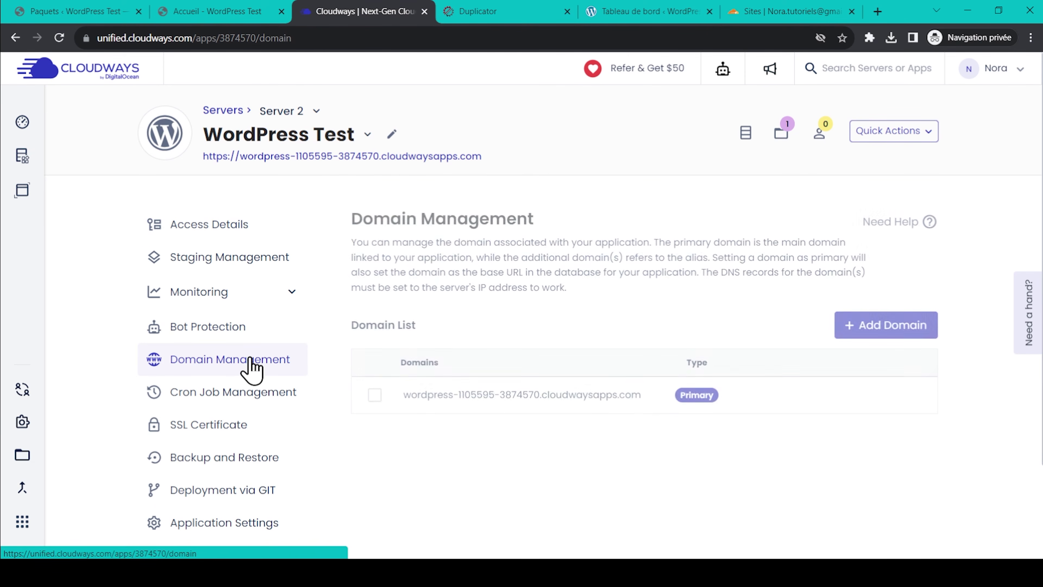
click(874, 335)
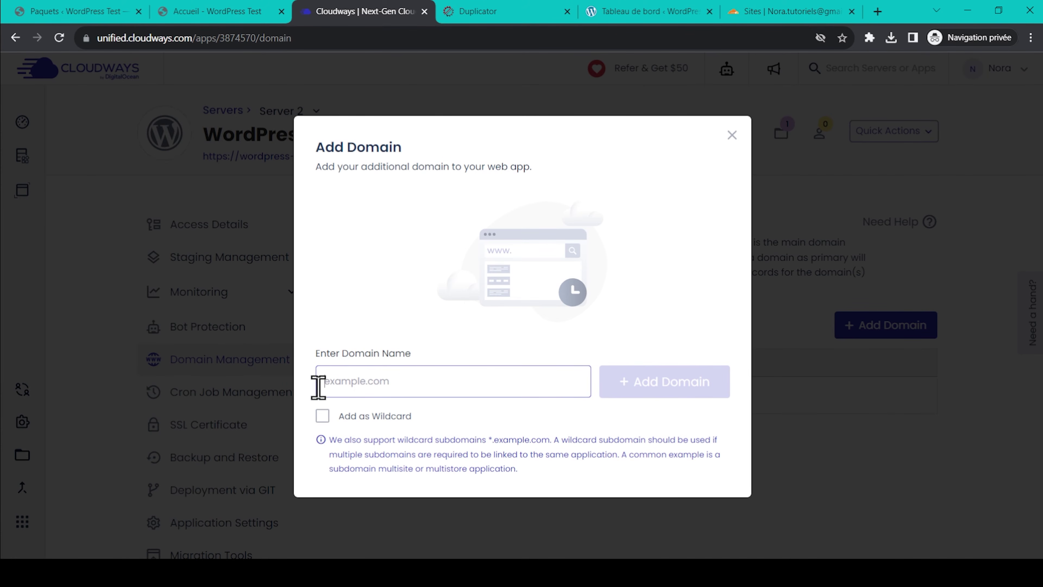
text(wp-tutoriels.online)
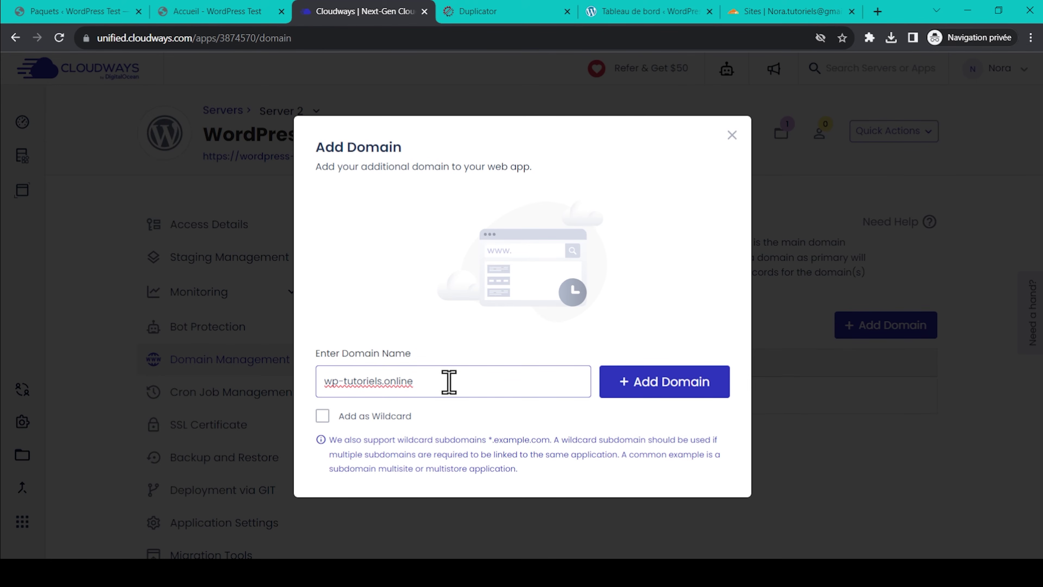
click(688, 389)
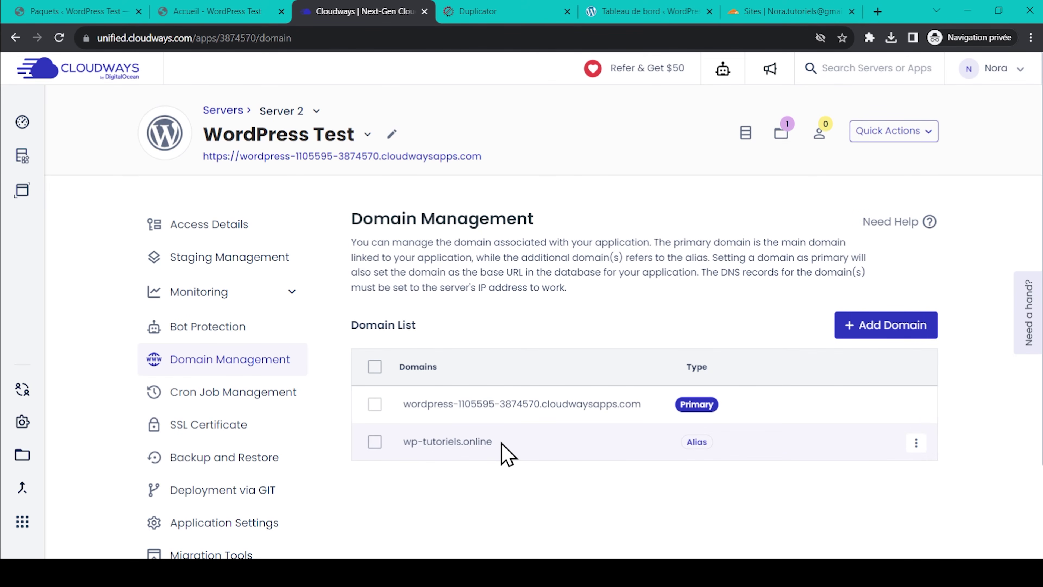
Copy the server's public IP 178.128.247.76 from the application's Access Details
click(252, 230)
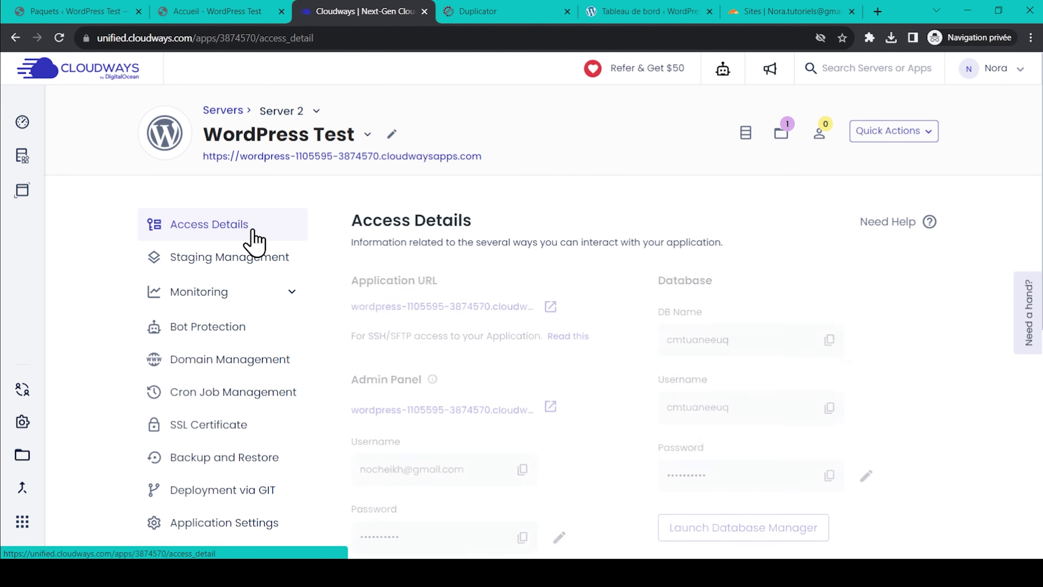
scroll(633, 437, down, 6)
click(539, 408)
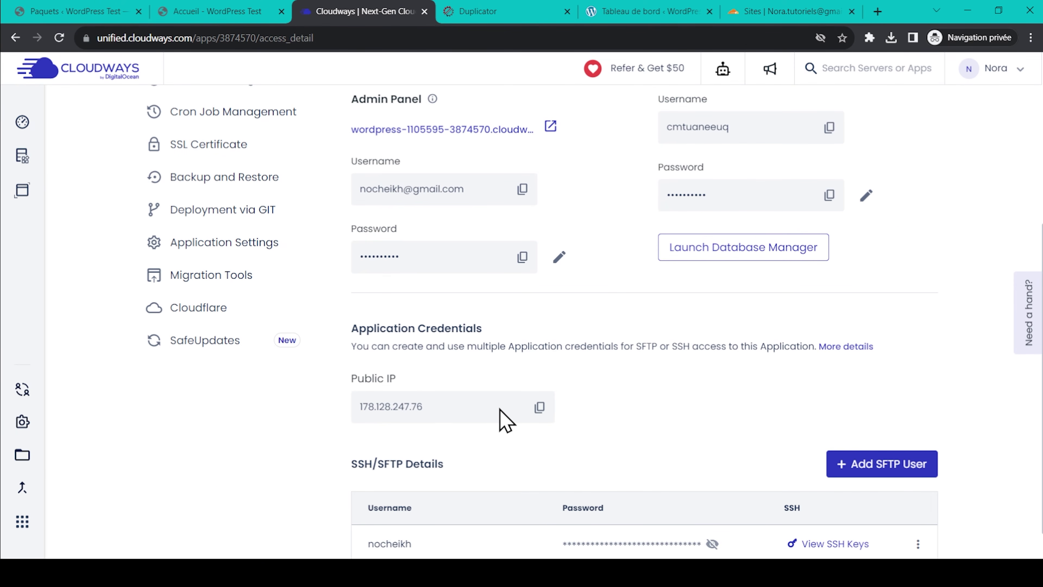
click(539, 407)
Change the wp-tutoriels.online root A record's IPv4 address in Cloudflare DNS to 178.128.247.76
click(770, 10)
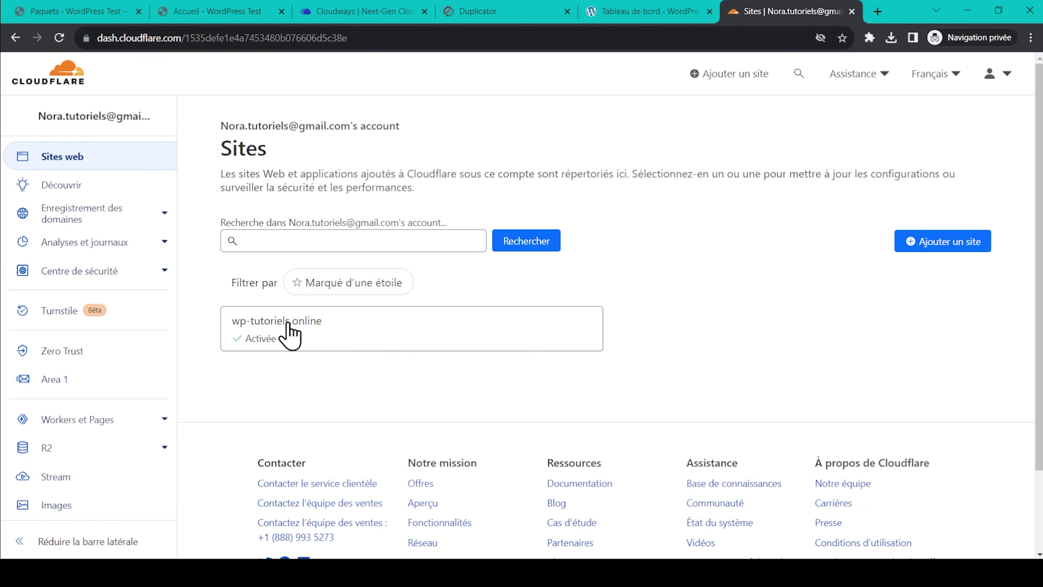
click(371, 343)
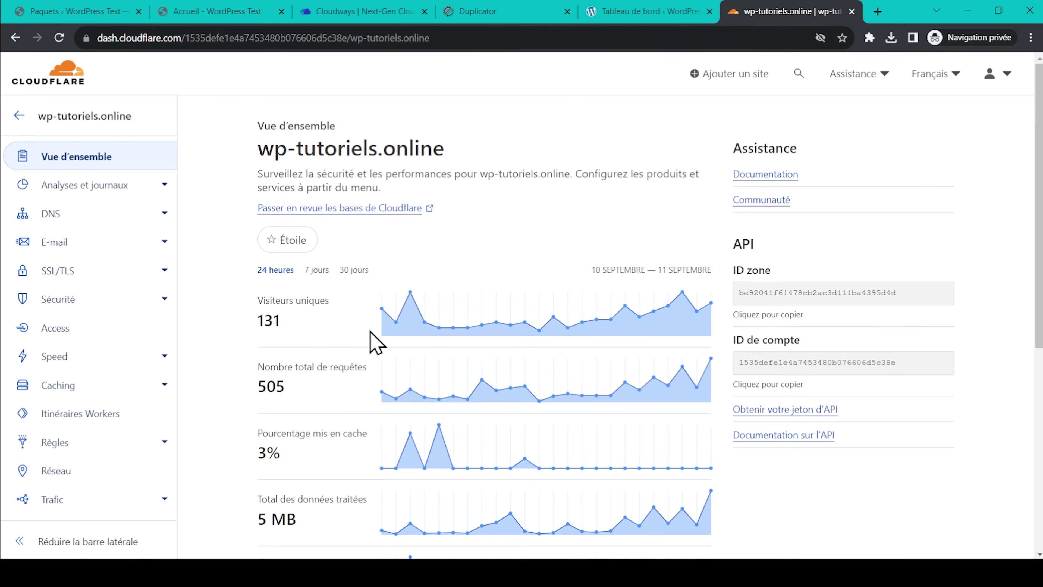
click(51, 213)
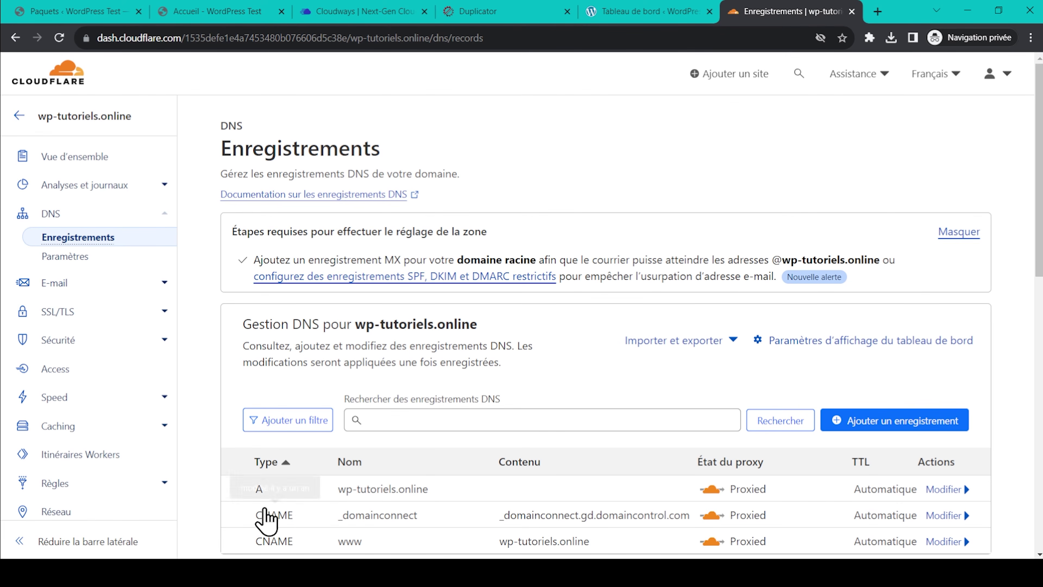
click(950, 491)
click(631, 543)
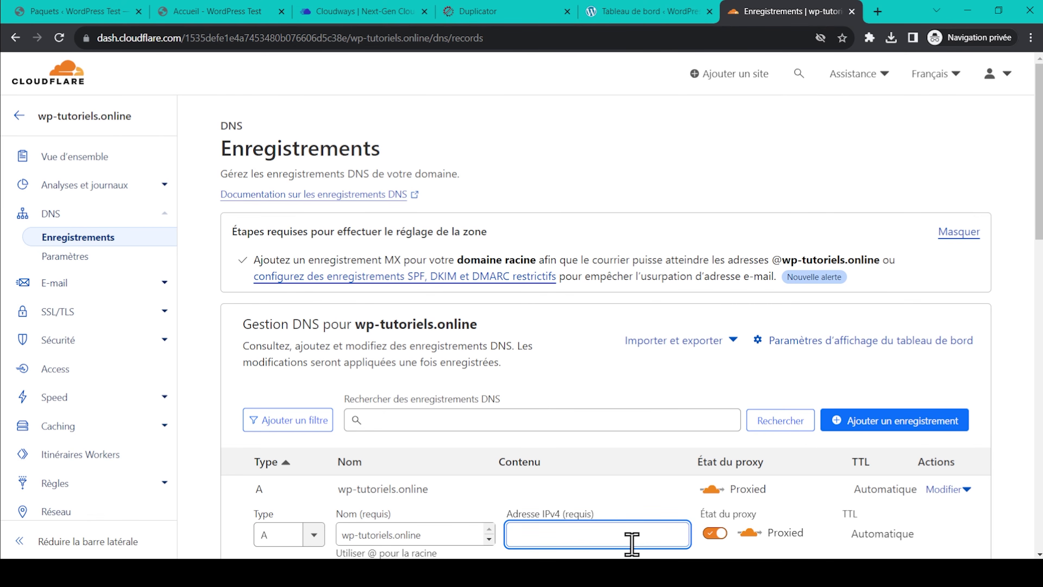
key(ctrl+v)
click(1018, 438)
scroll(1018, 438, down, 8)
click(931, 362)
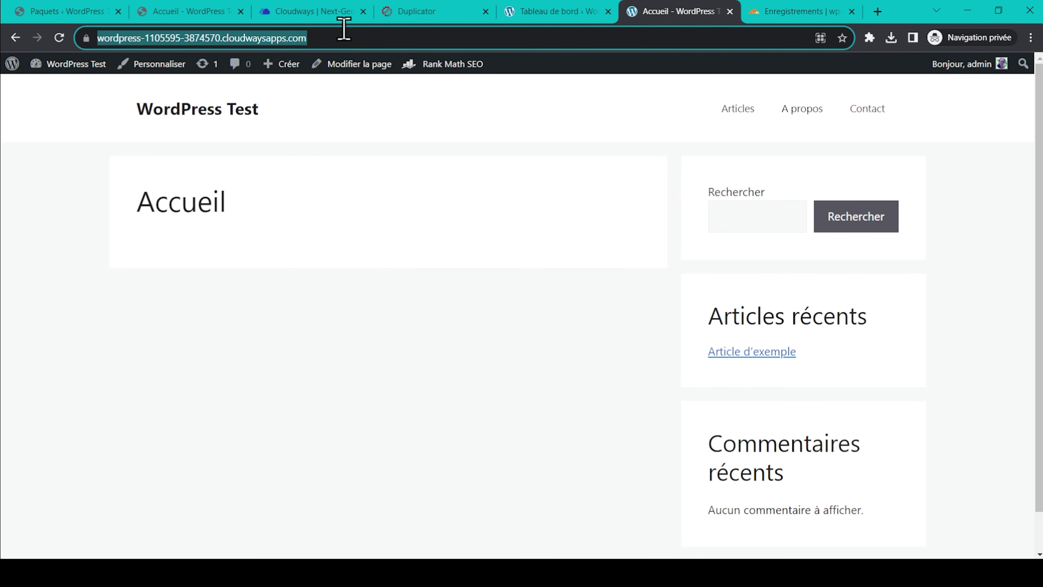
Browse to wp-tutoriels.online, which still redirects to the cloudwaysapps address, then return to Cloudways
text(wp-tutoriels.online)
key(Return)
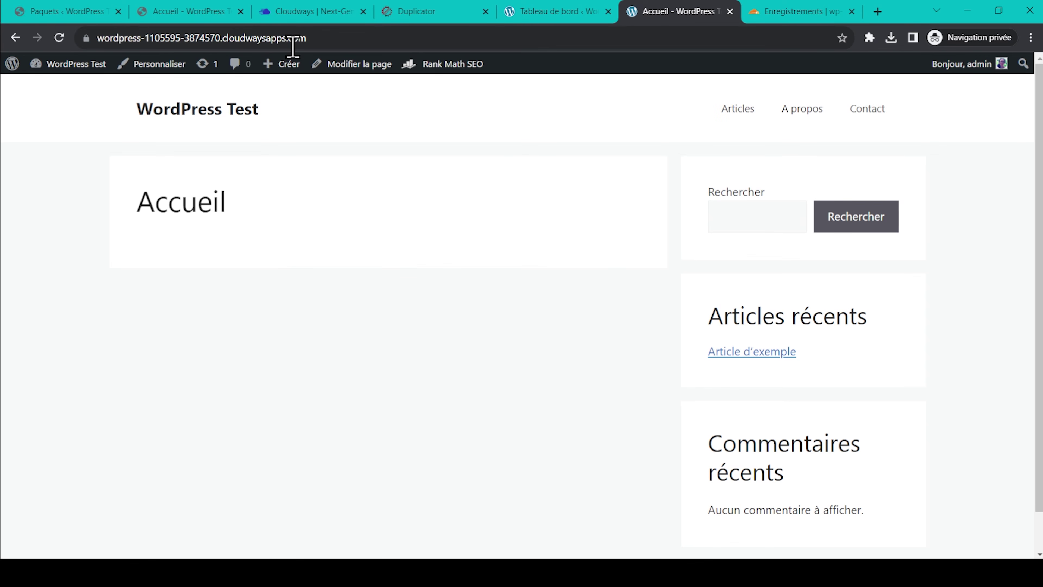
click(327, 13)
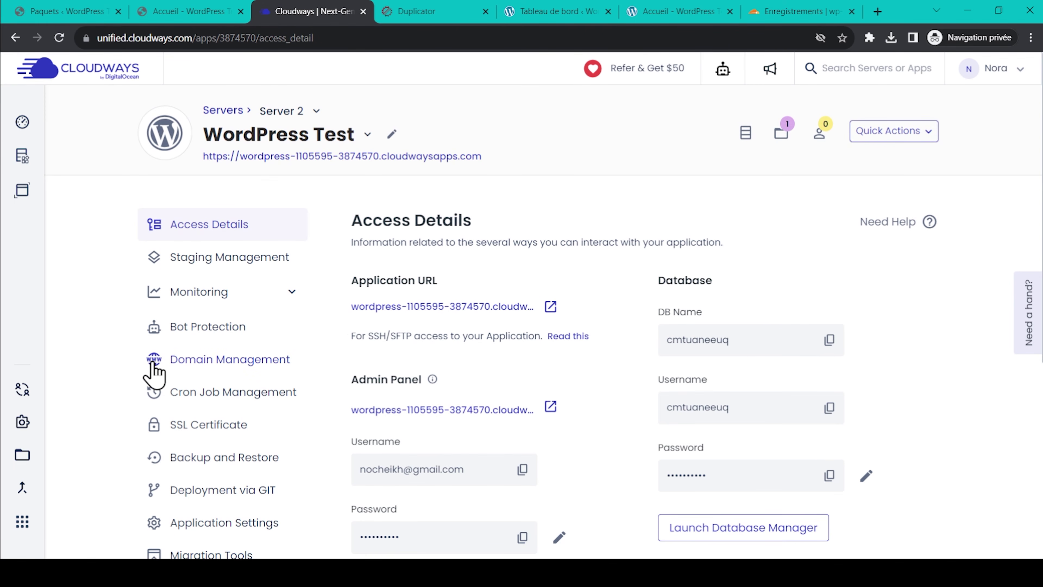
Set wp-tutoriels.online as the primary domain of the WordPress Test app in Cloudways
click(227, 362)
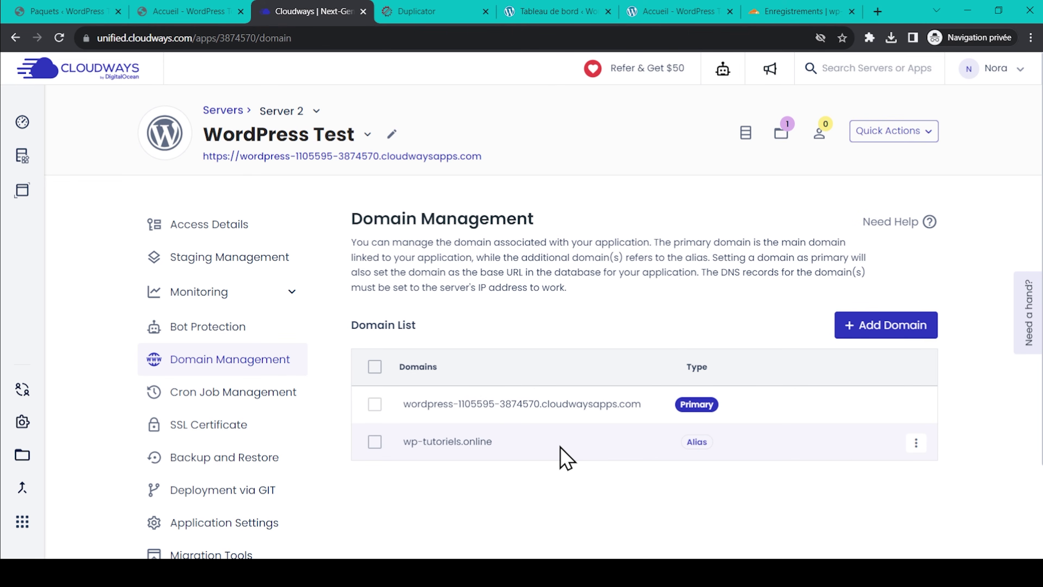
click(916, 442)
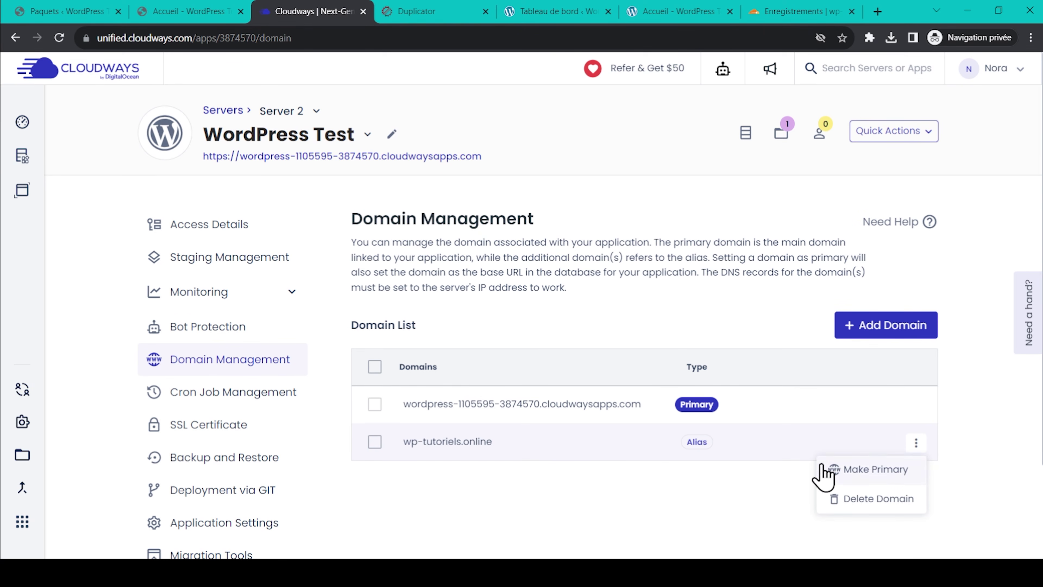
click(873, 469)
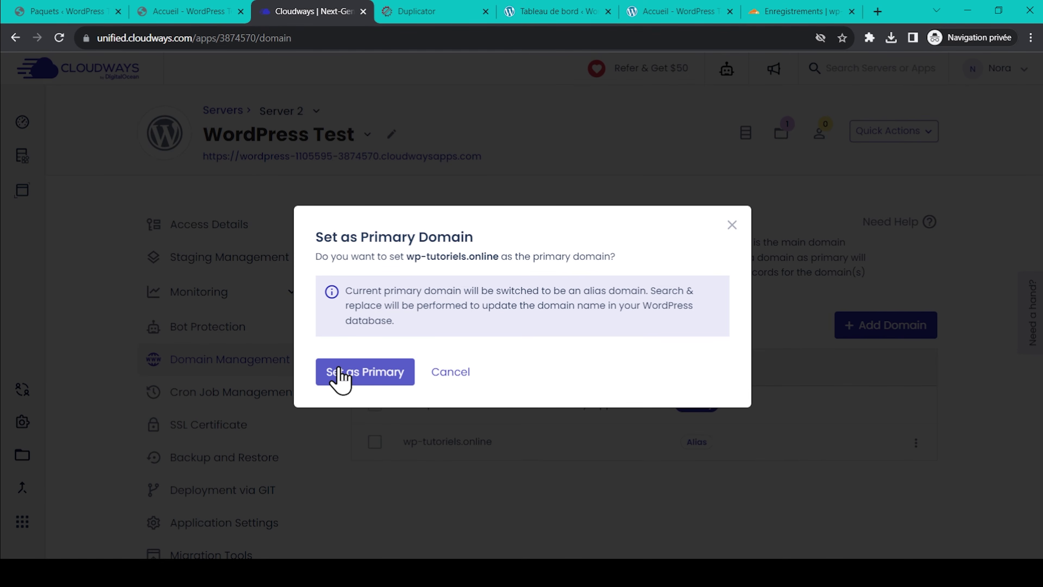
click(344, 375)
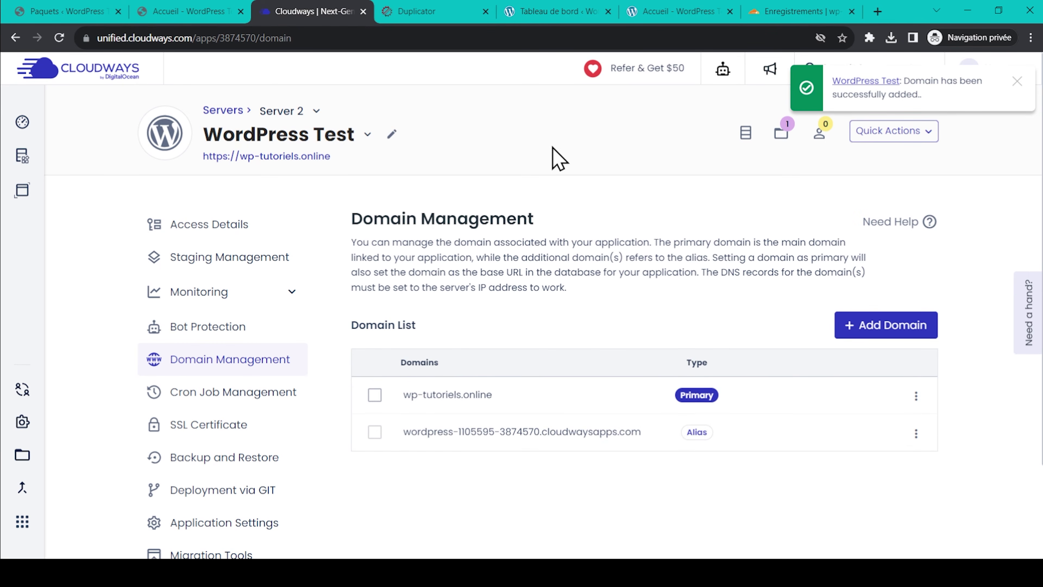
Load the site at wp-tutoriels.online in the site's browser tab
click(677, 11)
click(551, 37)
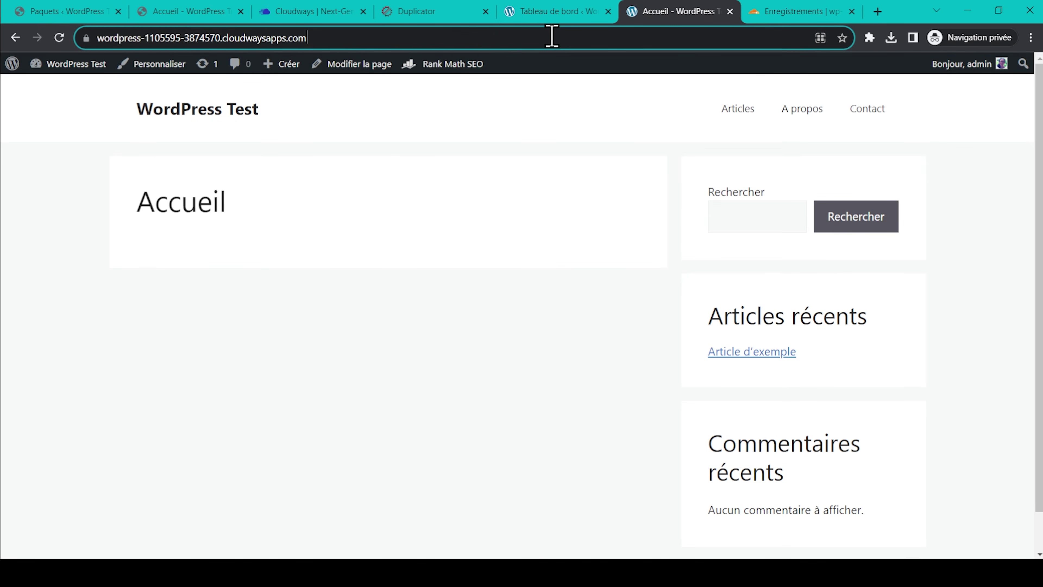
text(wp-tutoriels.online)
key(Return)
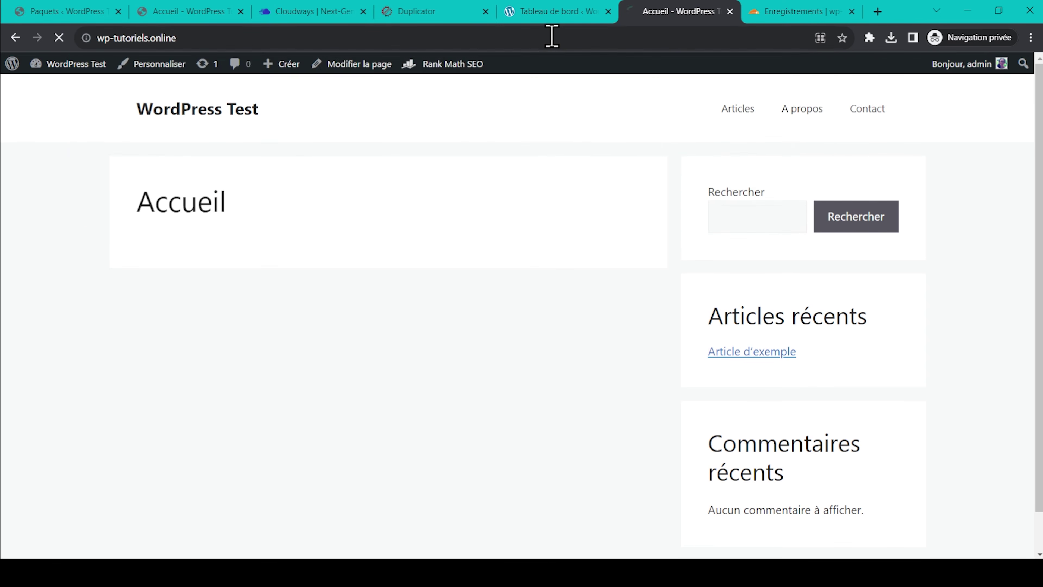